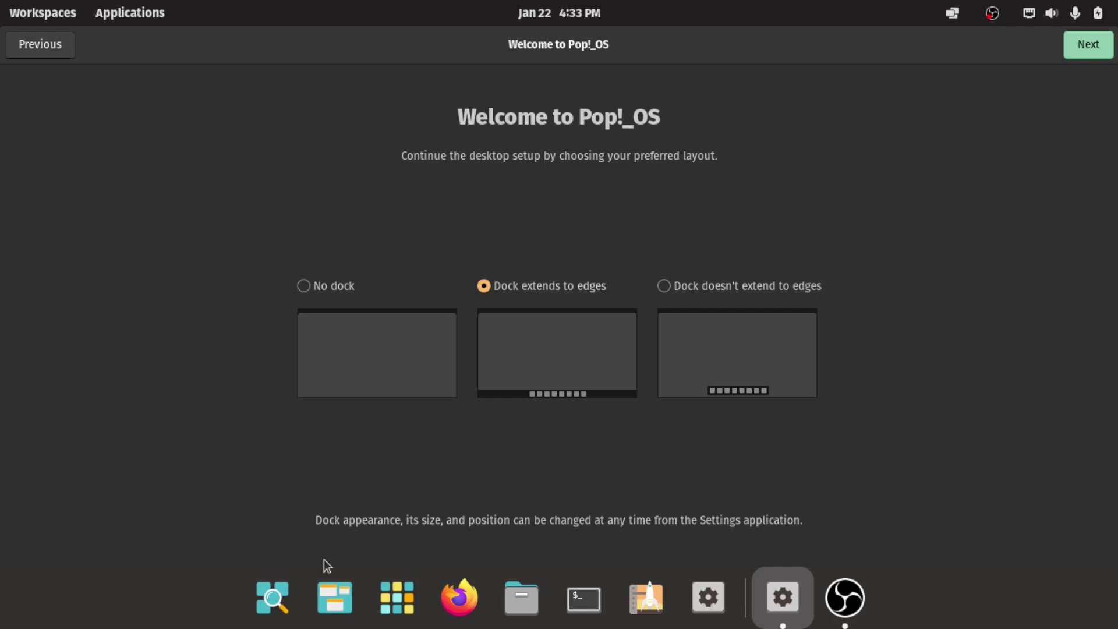
Step: Choose the "Dock doesn't extend to edges" layout and continue to the top bar configuration
click(703, 290)
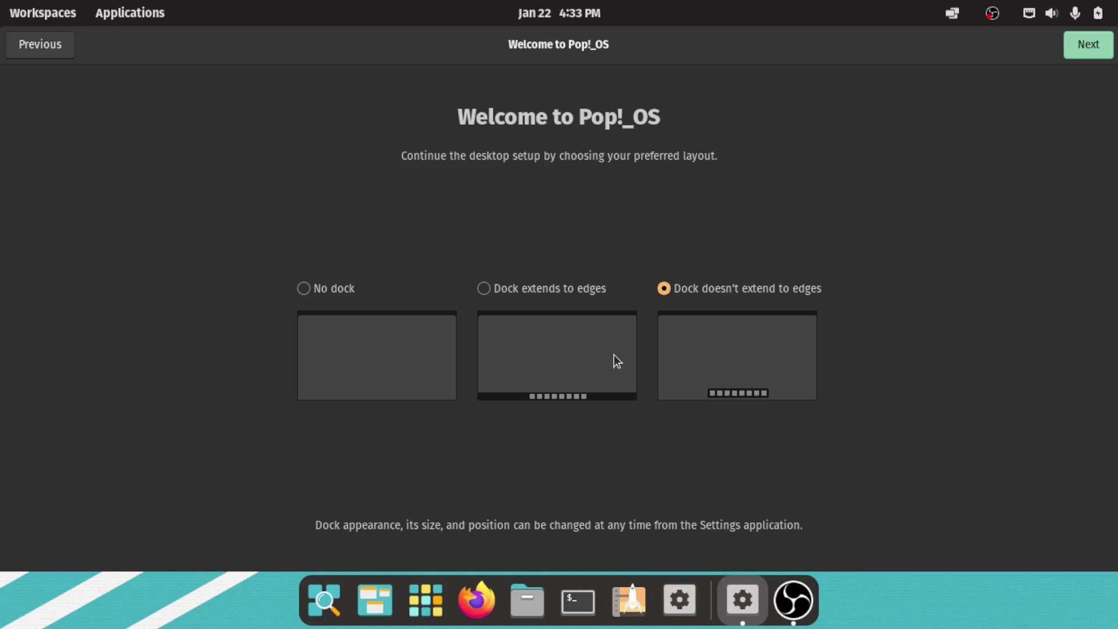
click(523, 292)
click(667, 286)
click(1088, 50)
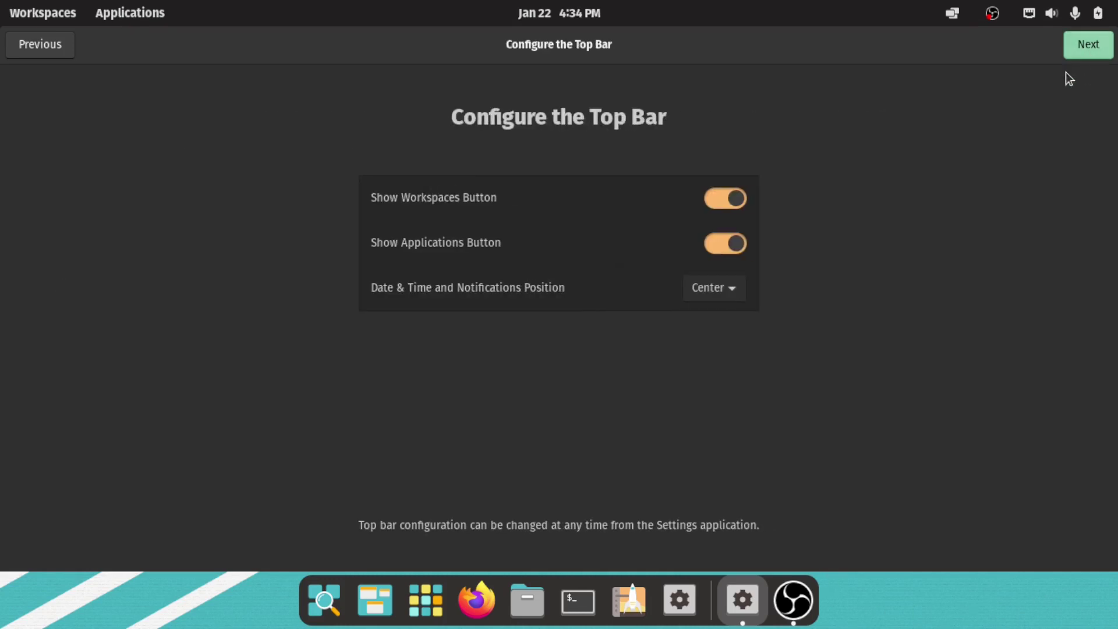
Step: Switch Show Workspaces Button off and back on, and preview the Workspaces overview
click(738, 201)
click(737, 200)
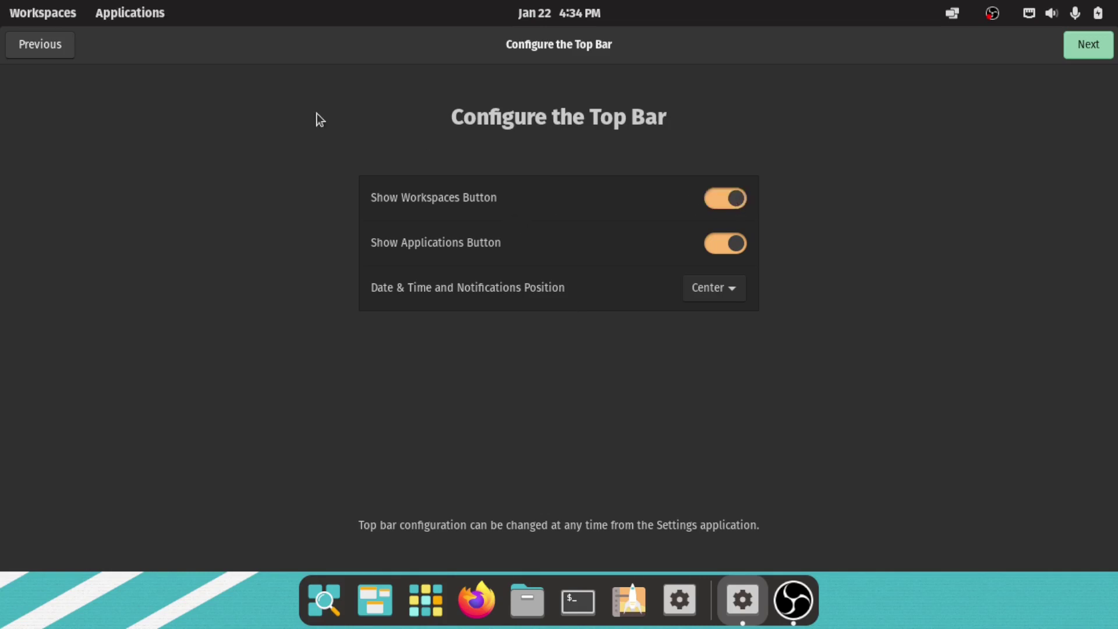
click(24, 14)
click(24, 15)
click(729, 200)
click(731, 199)
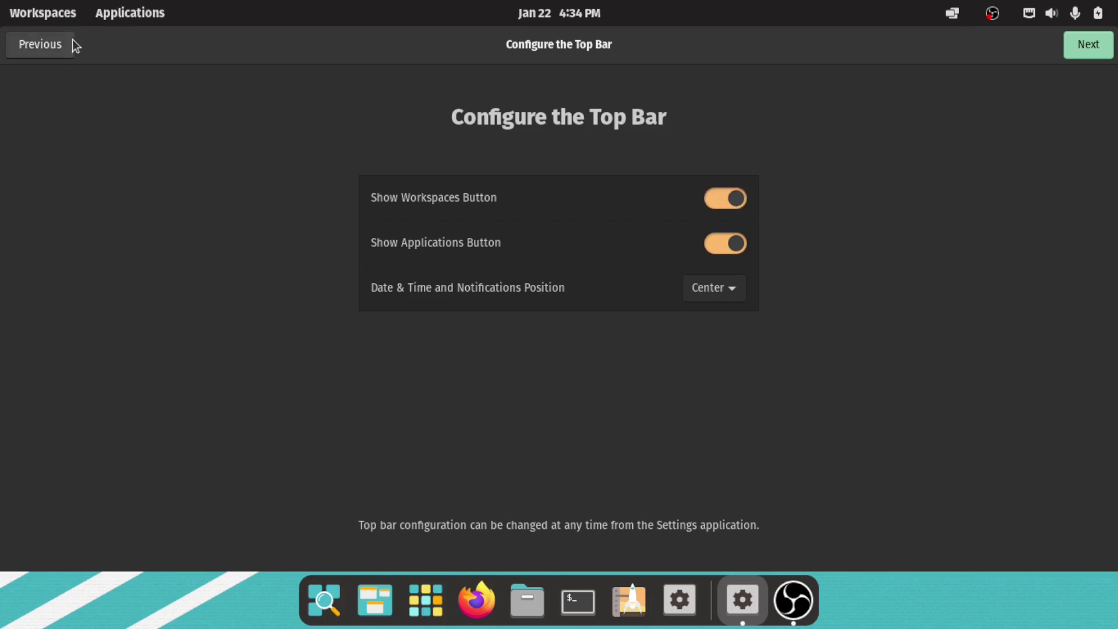
Step: Preview the application library from the top bar, and switch Show Applications Button off and back on
click(52, 16)
click(129, 13)
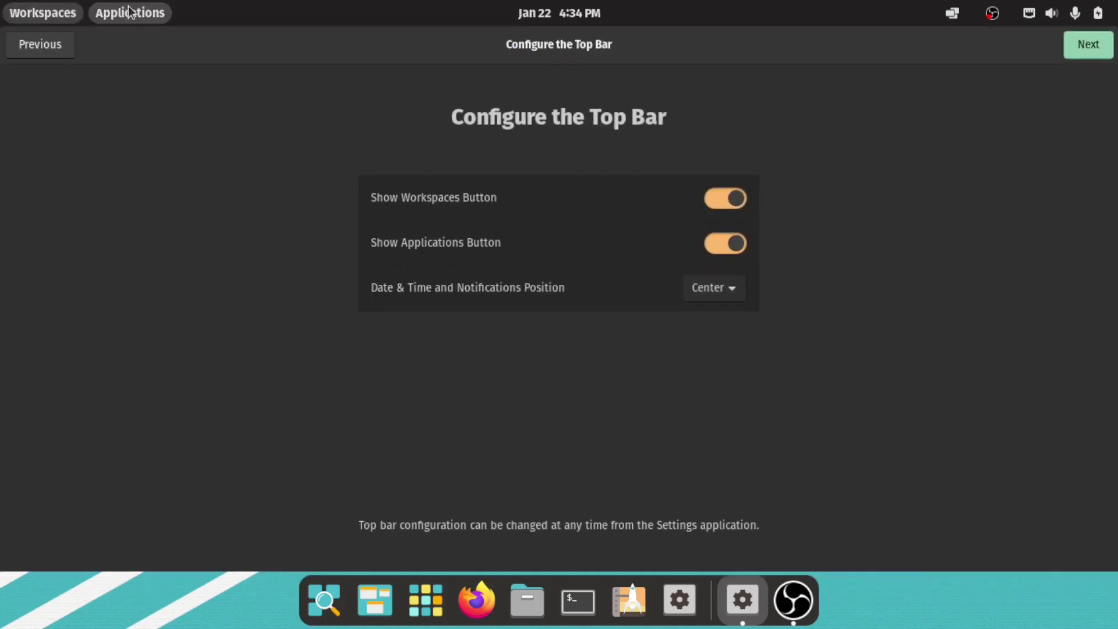
click(129, 13)
click(739, 246)
click(739, 244)
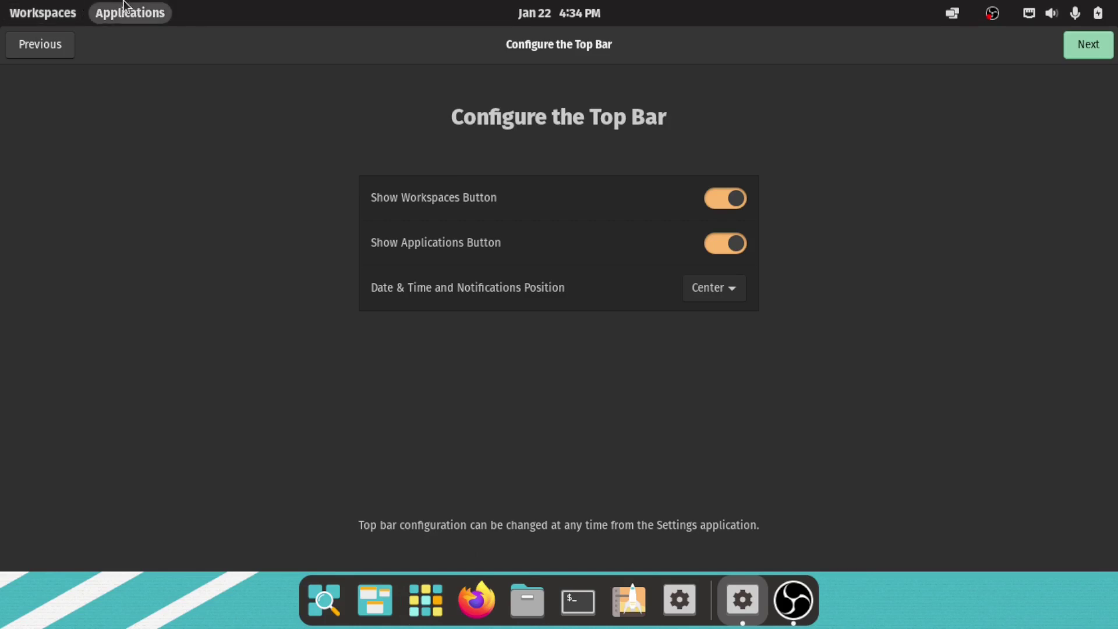
Step: Open and close the Workspaces overview and the application library through their dock shortcuts
click(389, 603)
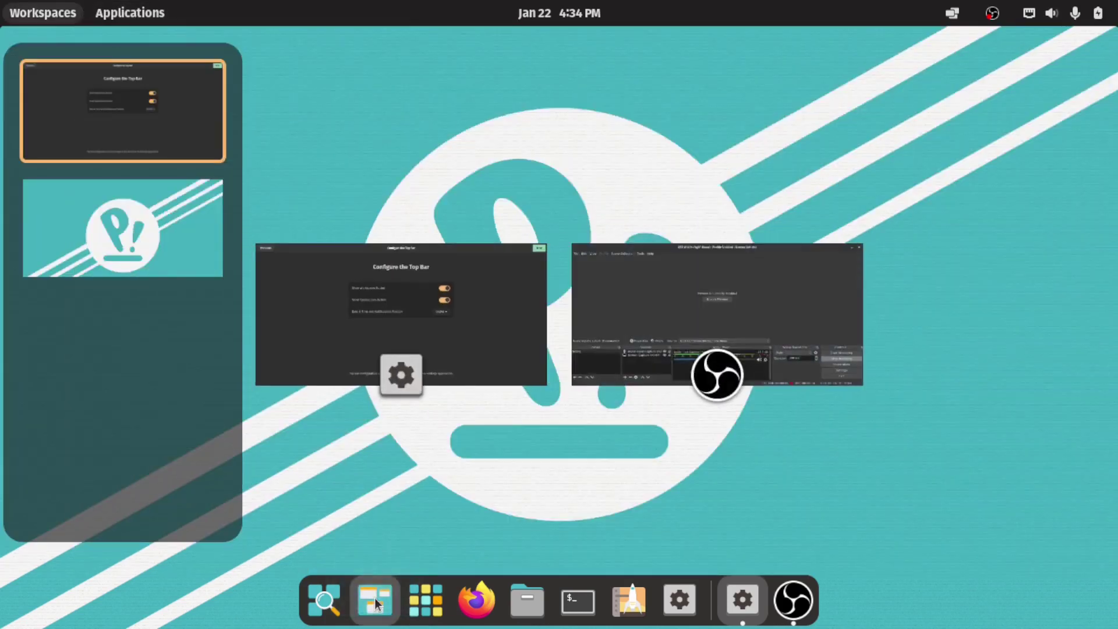
click(390, 604)
click(425, 600)
click(426, 600)
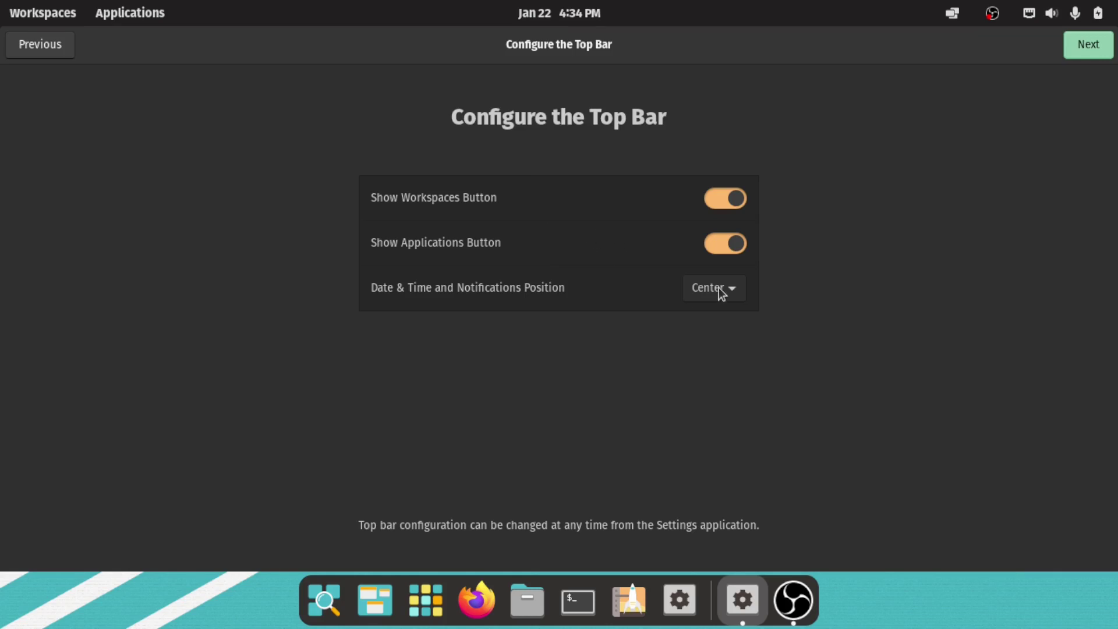
Step: Keep the top bar configuration, briefly display the Launcher, and continue past the Launcher and gestures pages to Appearance
click(1087, 46)
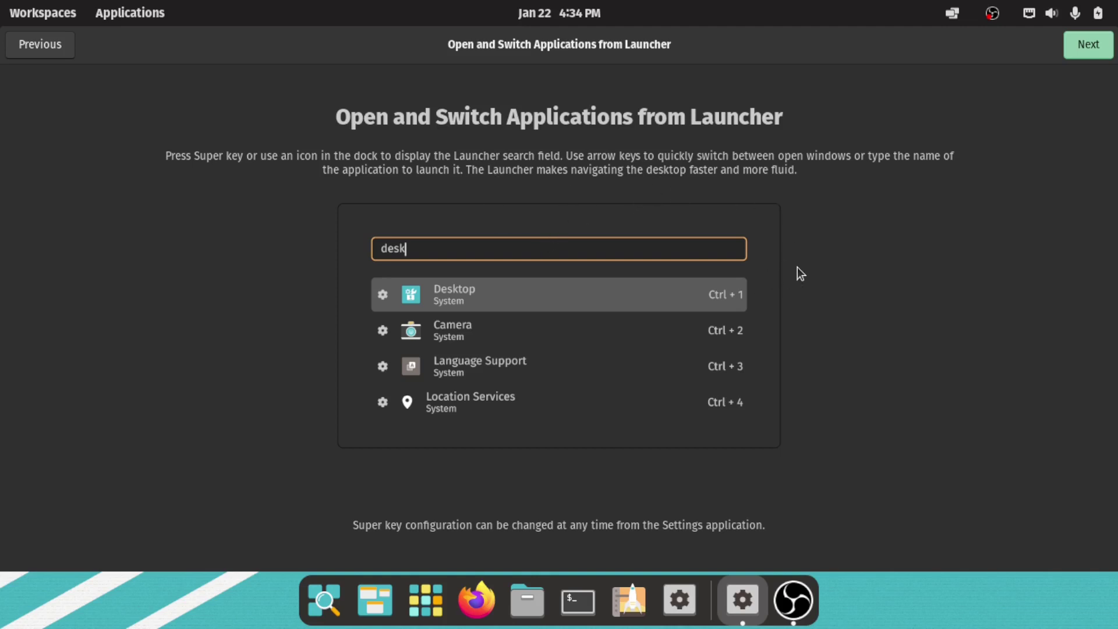
key(super)
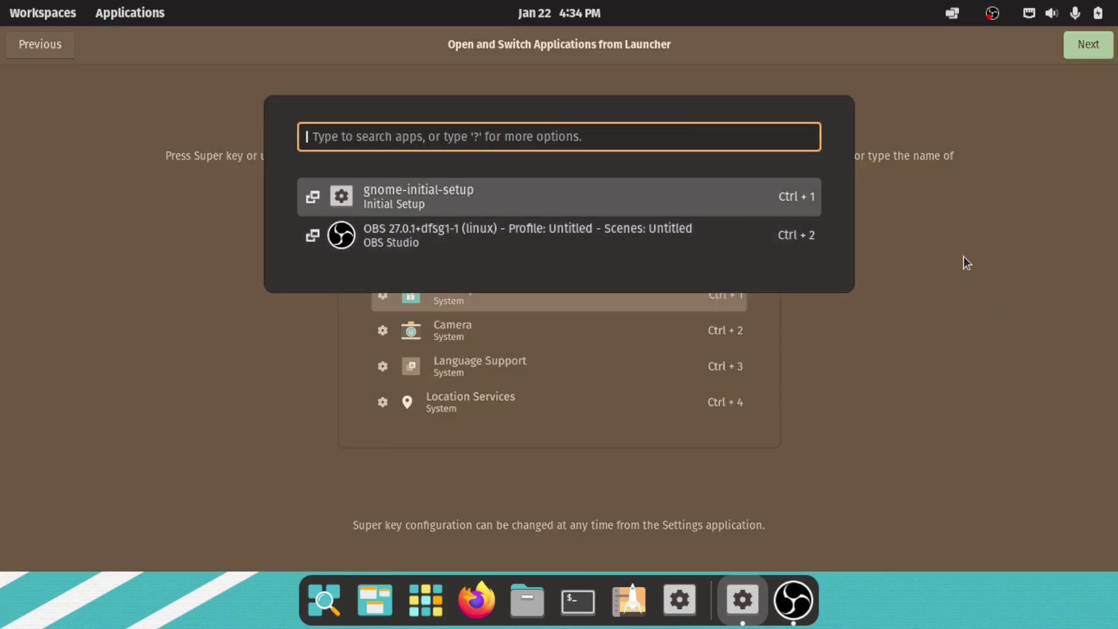
key(Escape)
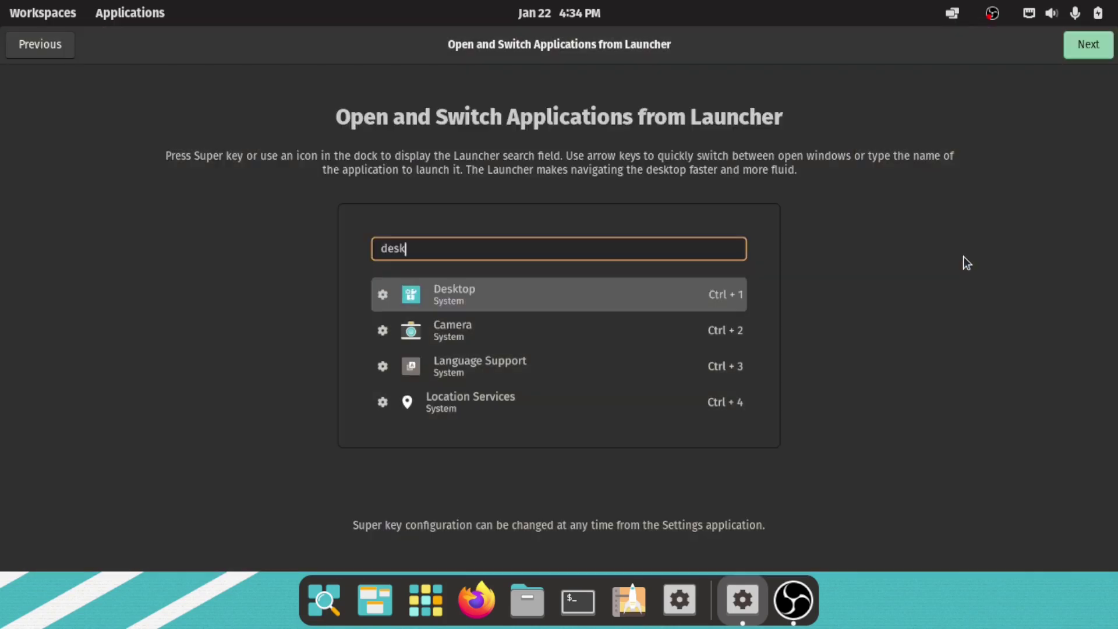
click(1087, 51)
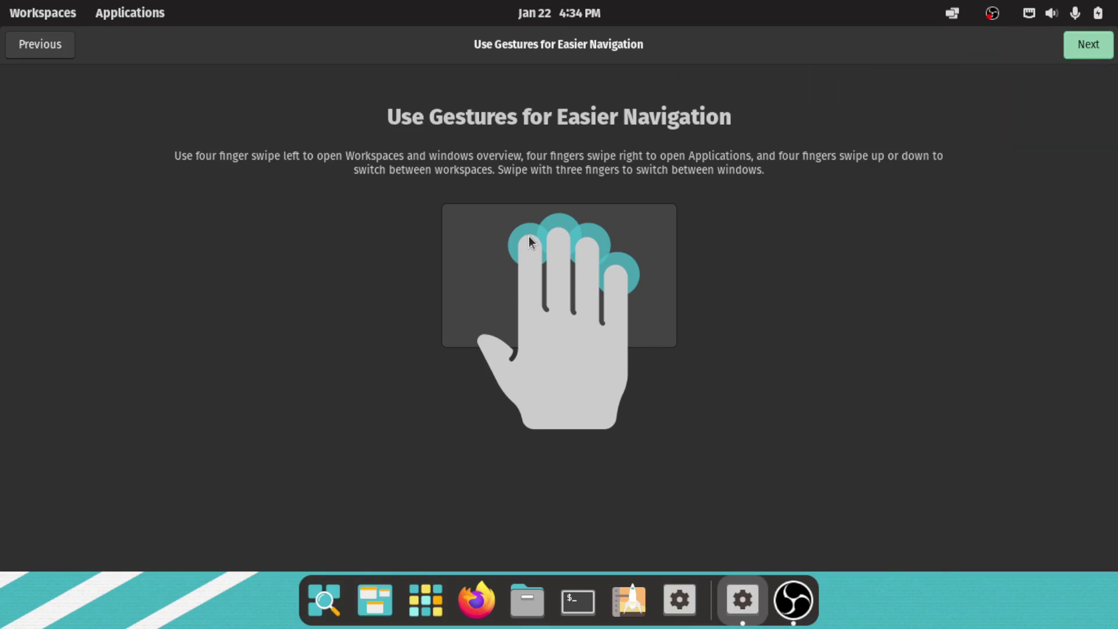
click(1087, 46)
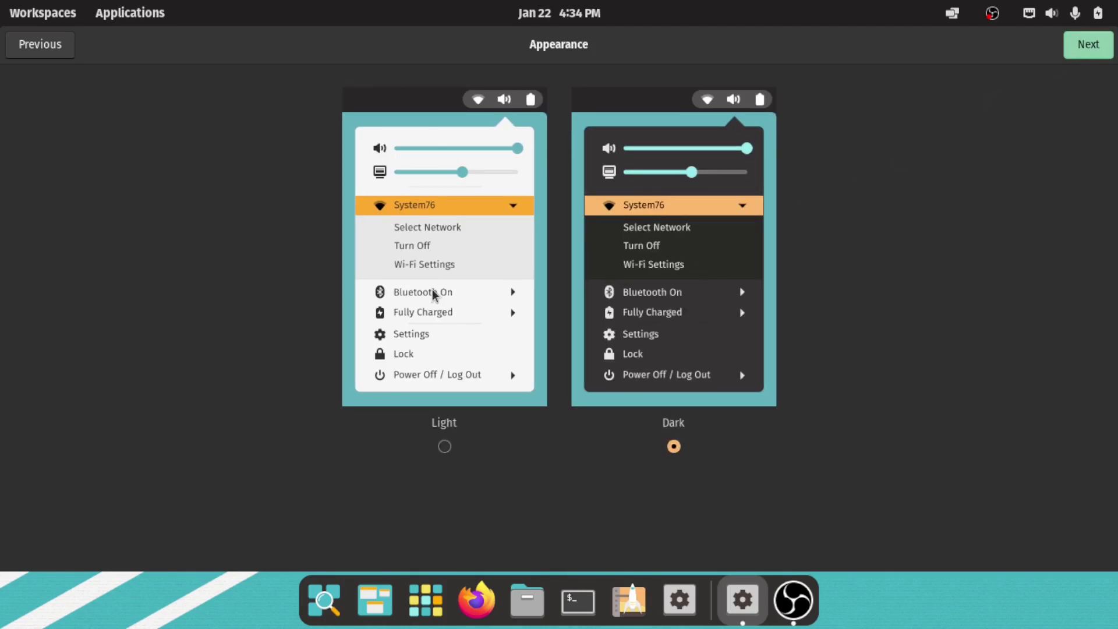
Step: Preview the Light appearance, select Dark, and continue to the network page
click(445, 447)
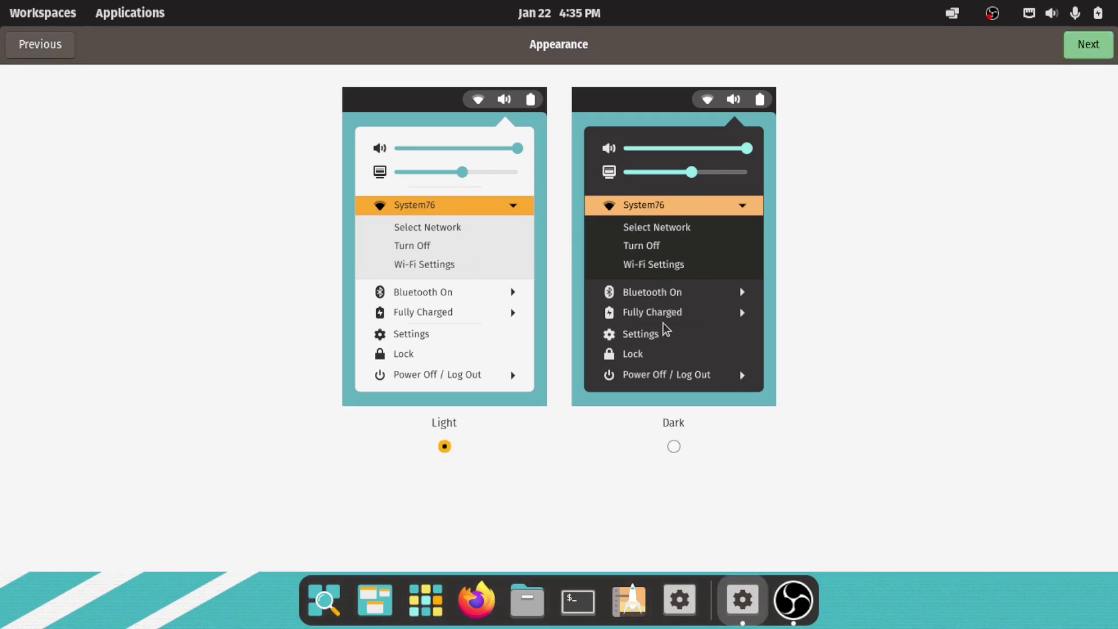
click(653, 356)
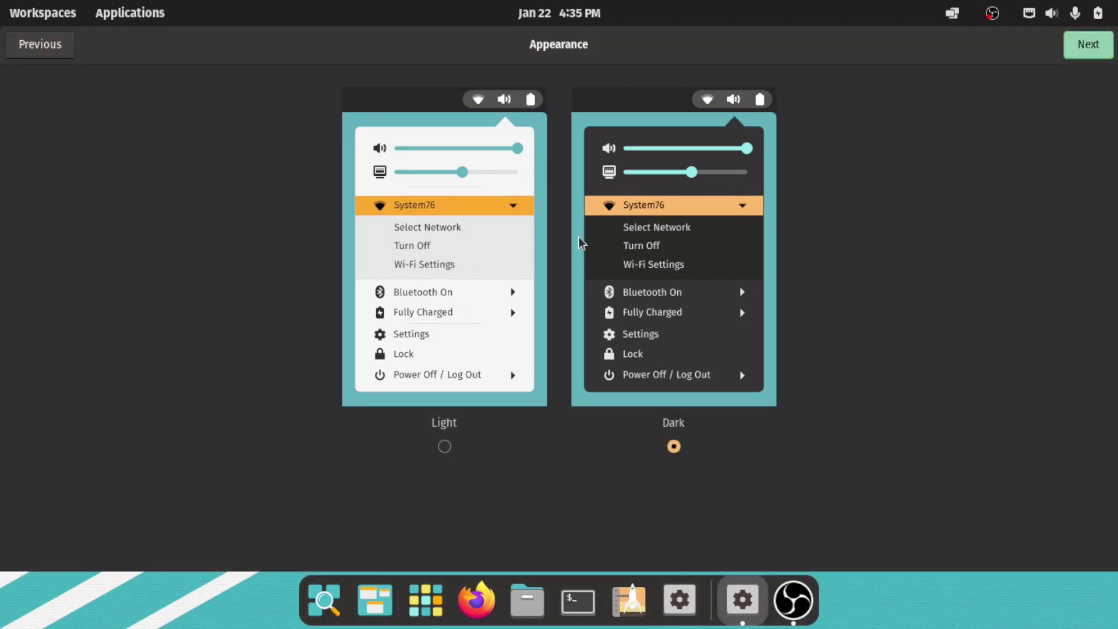
click(1082, 45)
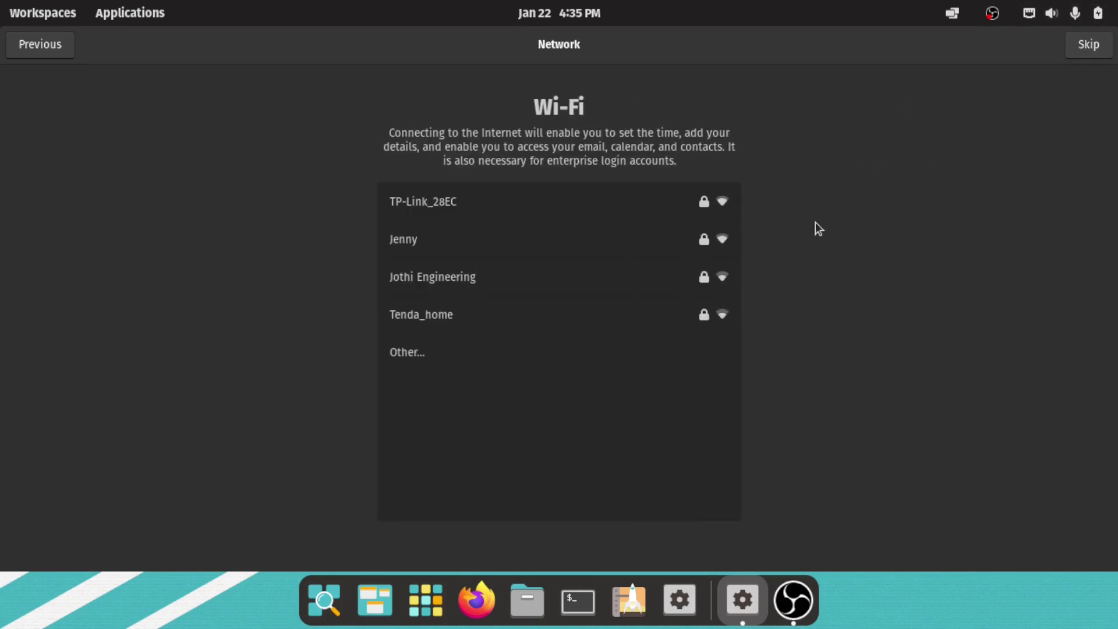
Step: Skip Wi-Fi, leave Location Services off, and accept the Kolkata, India time zone
click(1087, 48)
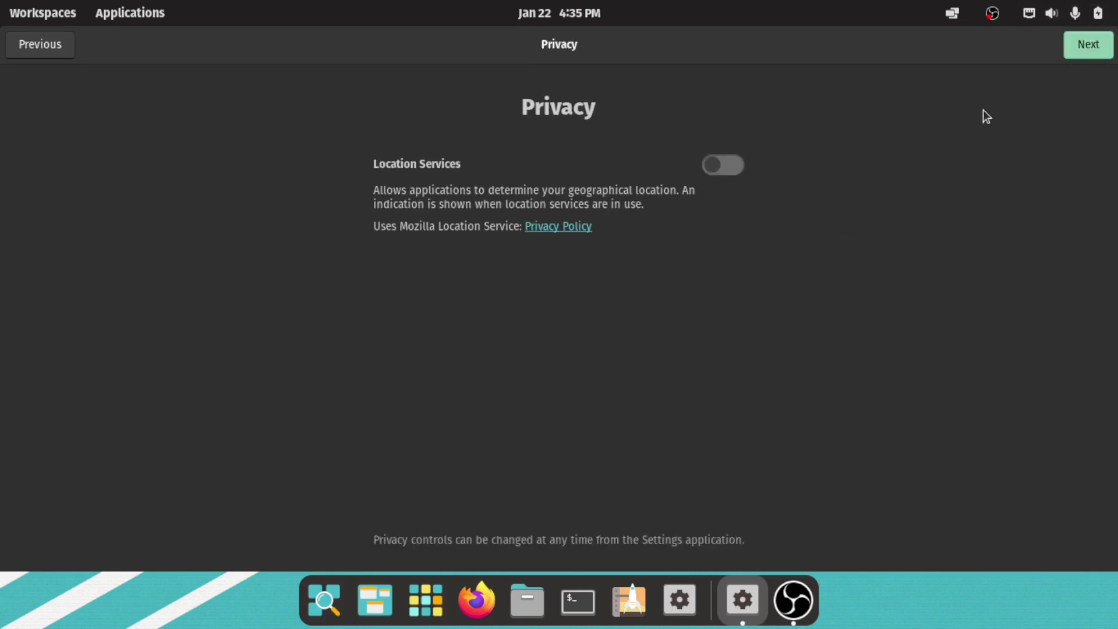
click(1088, 48)
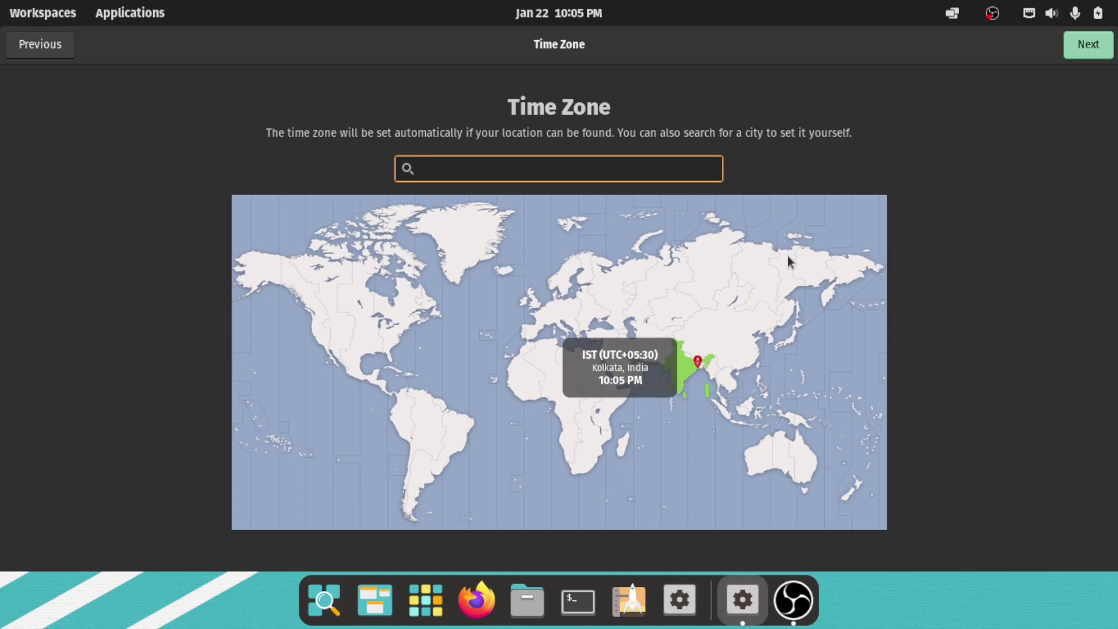
click(1080, 49)
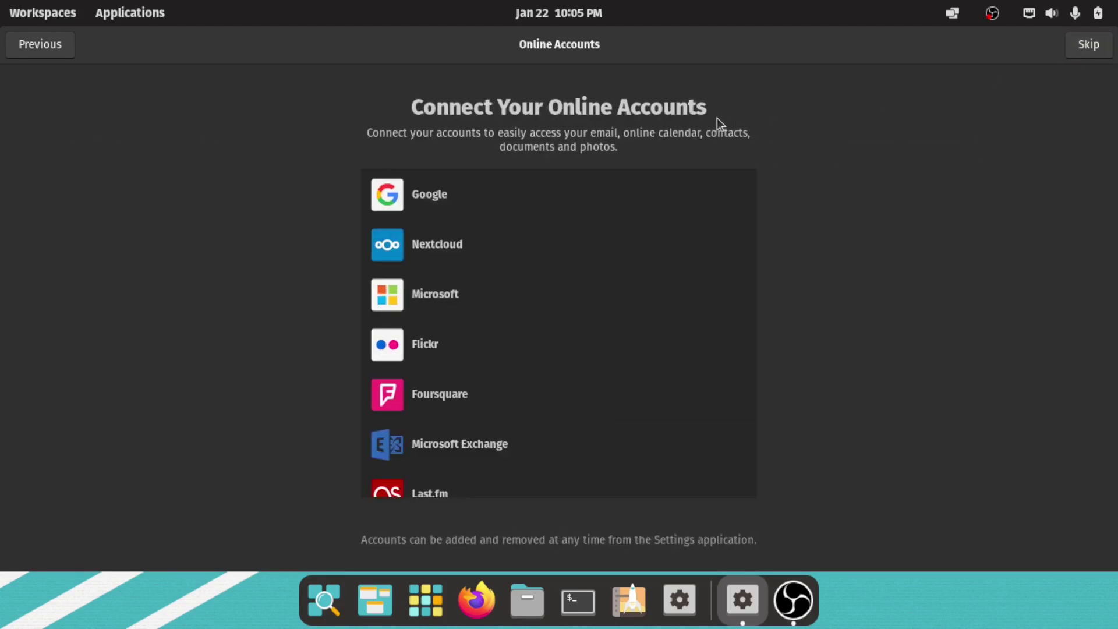
Step: Browse the online account providers, skip connecting any, and finish the setup to start using Pop!_OS
scroll(517, 257, down, 3)
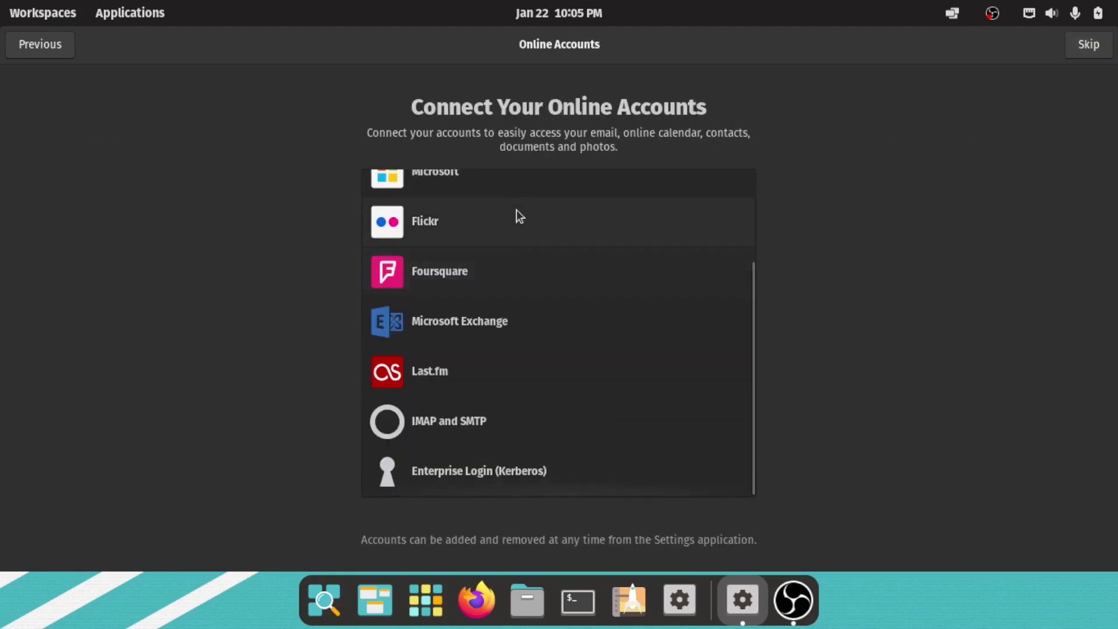
scroll(502, 394, up, 3)
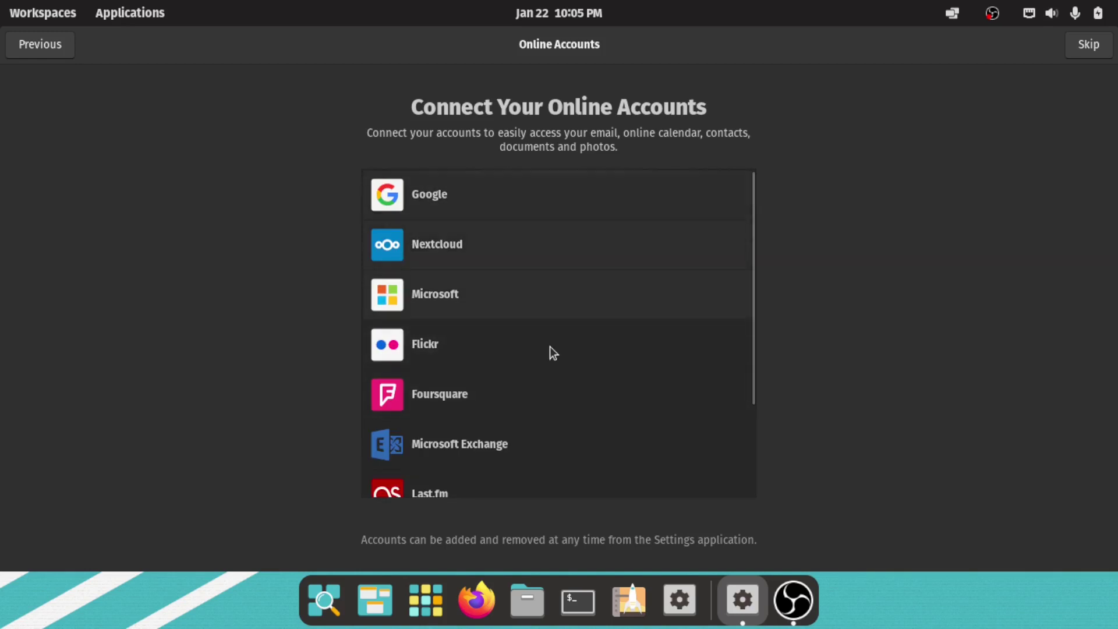
click(1103, 47)
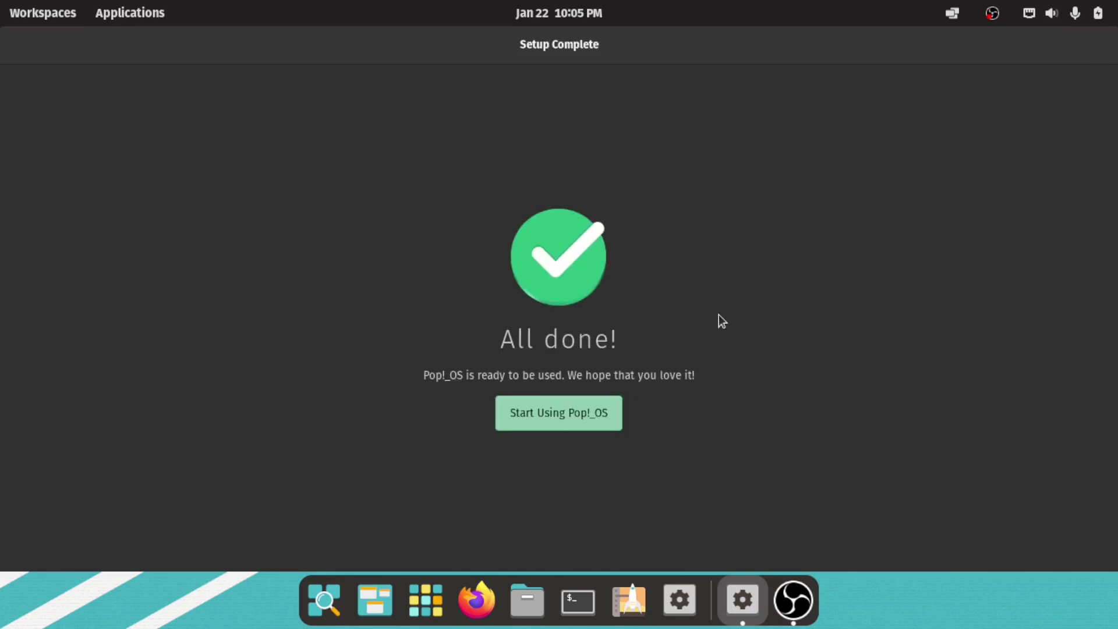
click(585, 417)
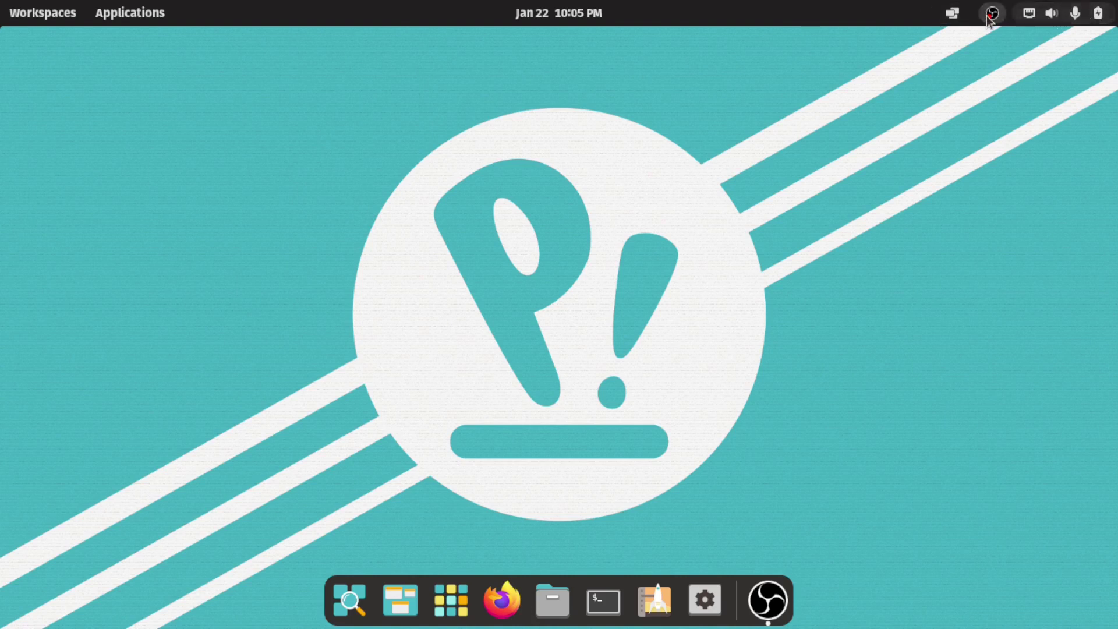
Step: Look over the desktop's system status controls, Workspaces overview, application library, and calendar with notifications
click(1045, 16)
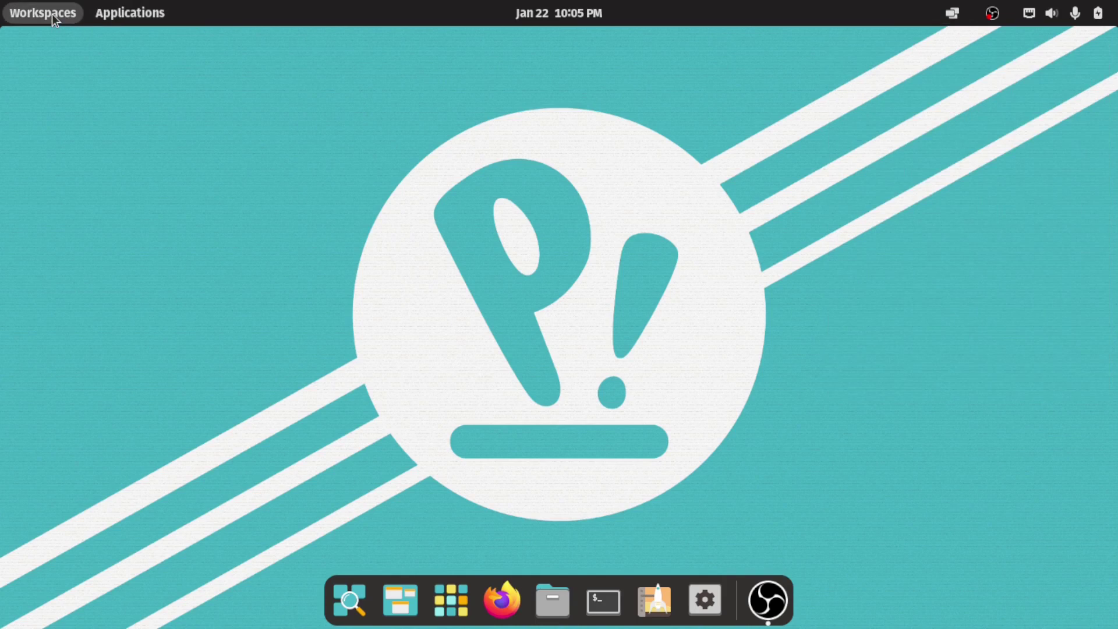
click(52, 14)
click(52, 14)
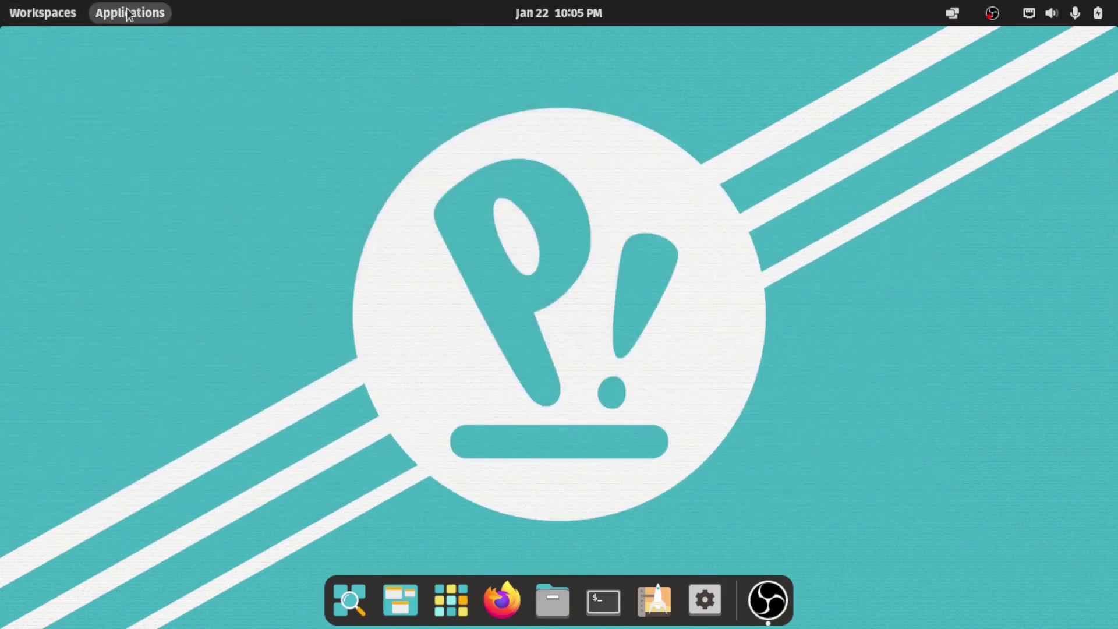
click(130, 14)
key(Escape)
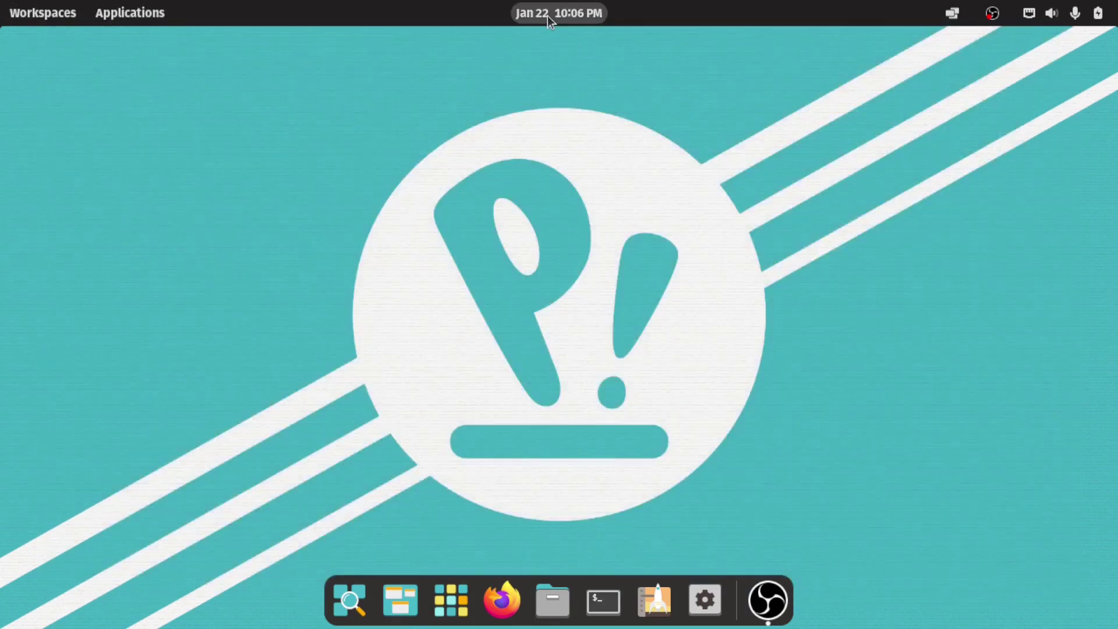
click(551, 19)
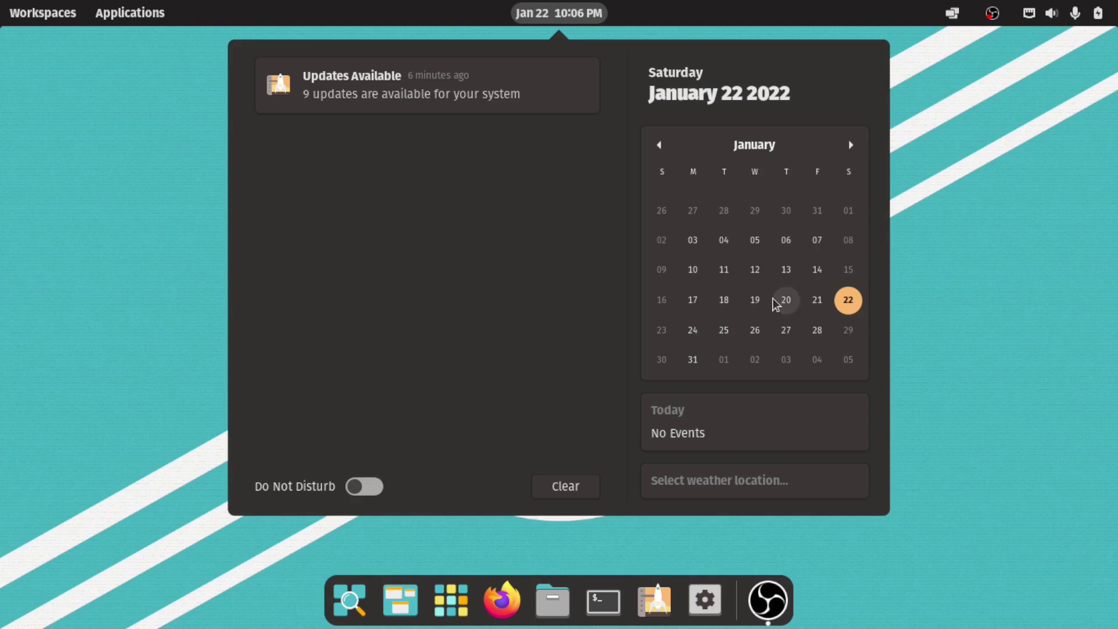
click(541, 22)
Step: Switch Tile Windows on and back off on the empty desktop
click(952, 18)
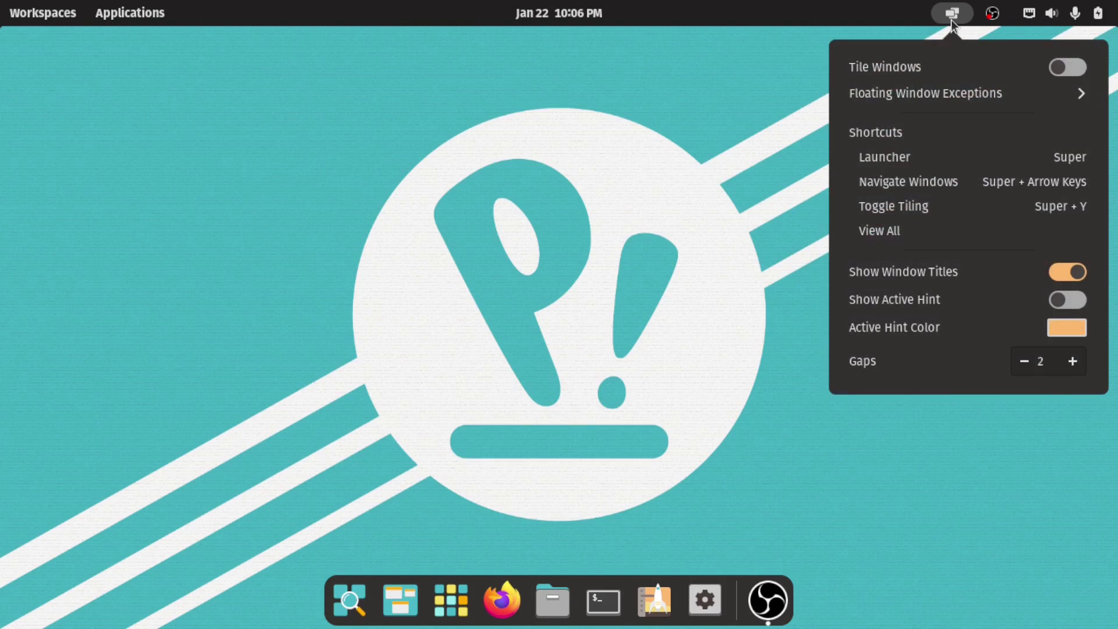
click(1063, 67)
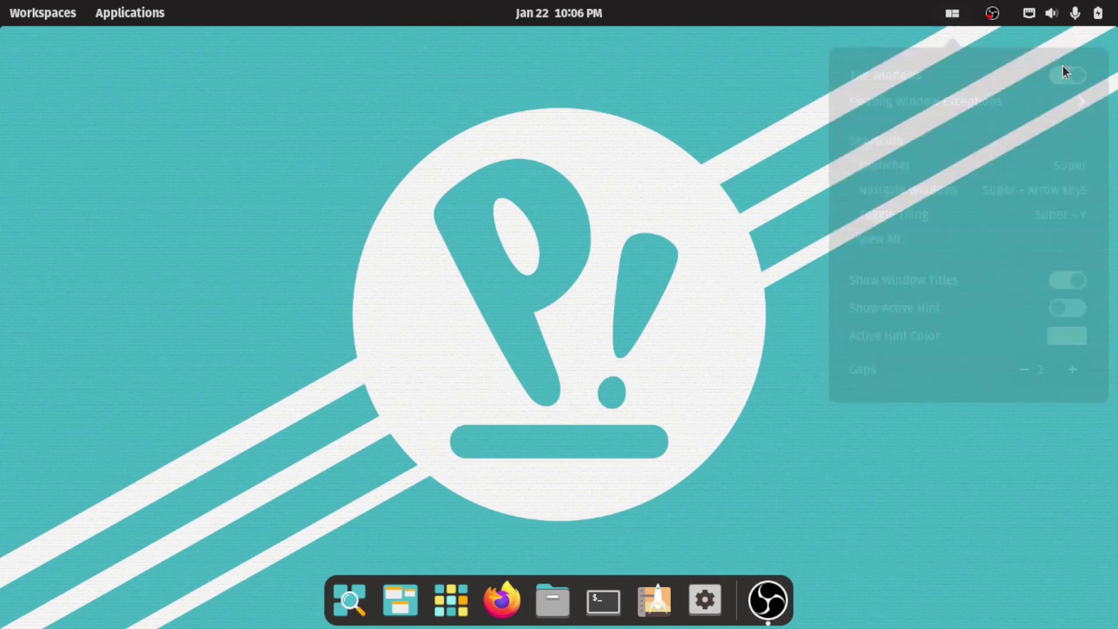
click(953, 12)
click(1071, 66)
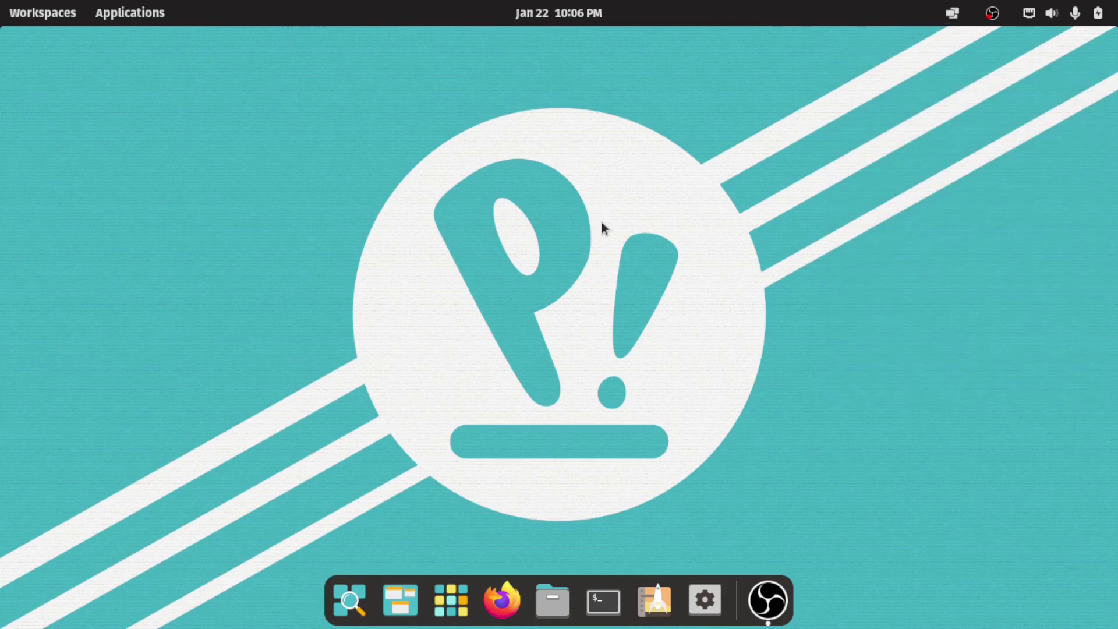
Step: Open a Files window and a Terminal window, and turn on Tile Windows to arrange them side by side
click(603, 603)
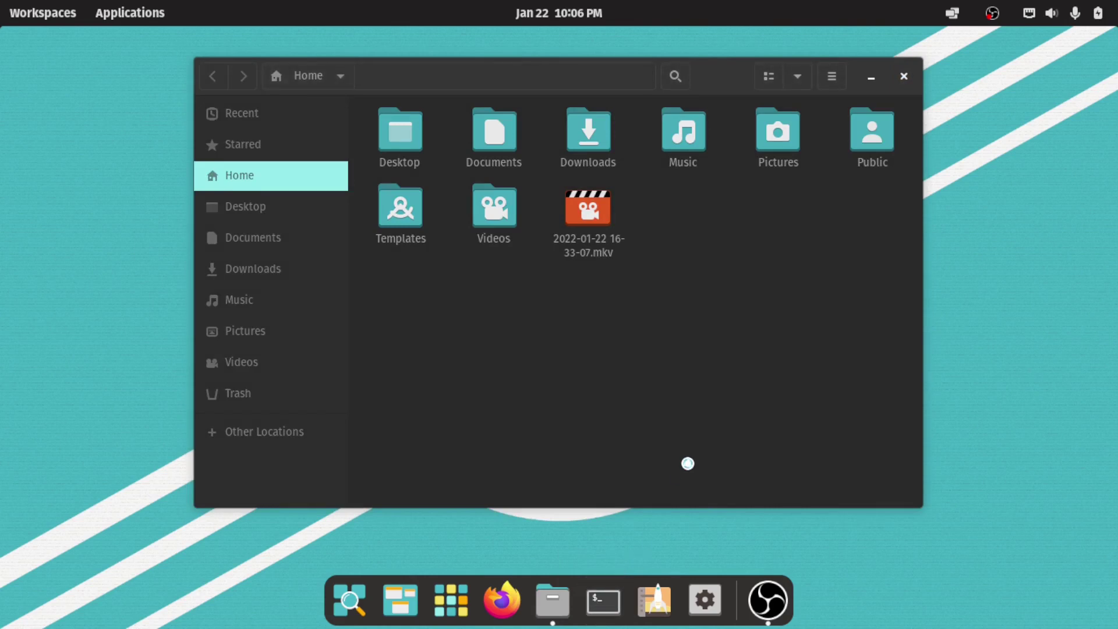
click(953, 13)
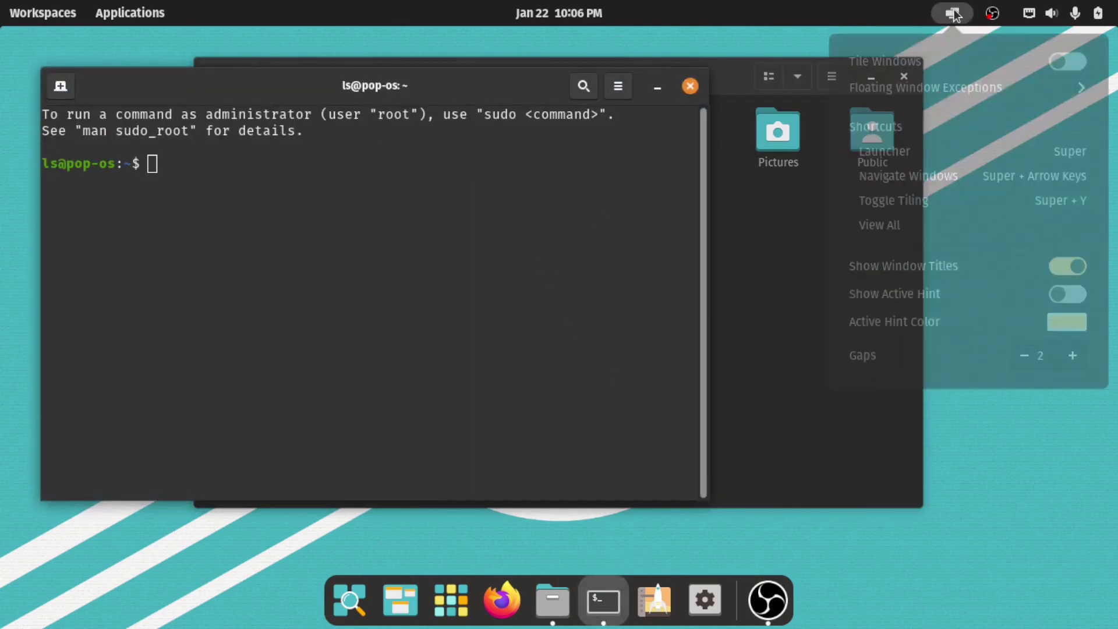
click(1033, 75)
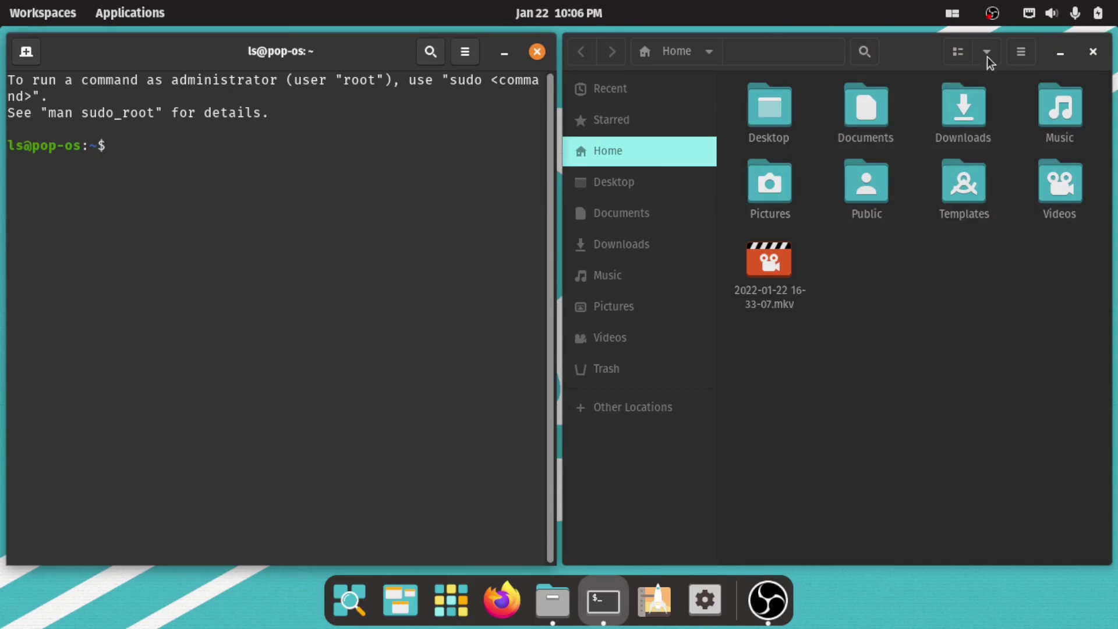
Step: Switch Tile Windows off and back on to compare the floating and tiled layouts of the Terminal and Files windows
click(952, 13)
click(1048, 74)
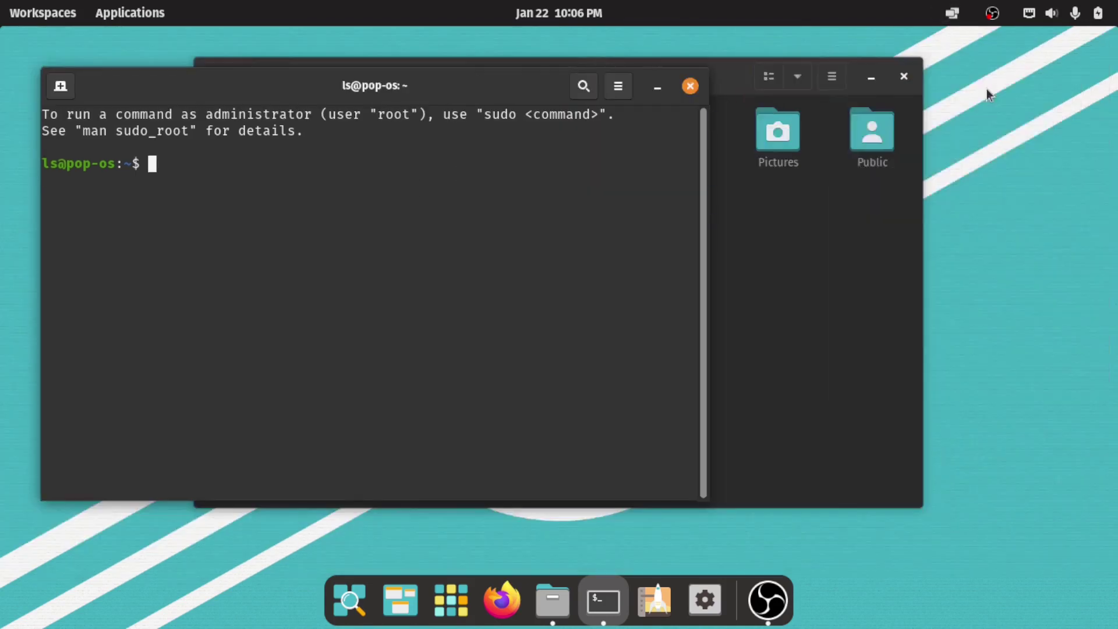
click(954, 14)
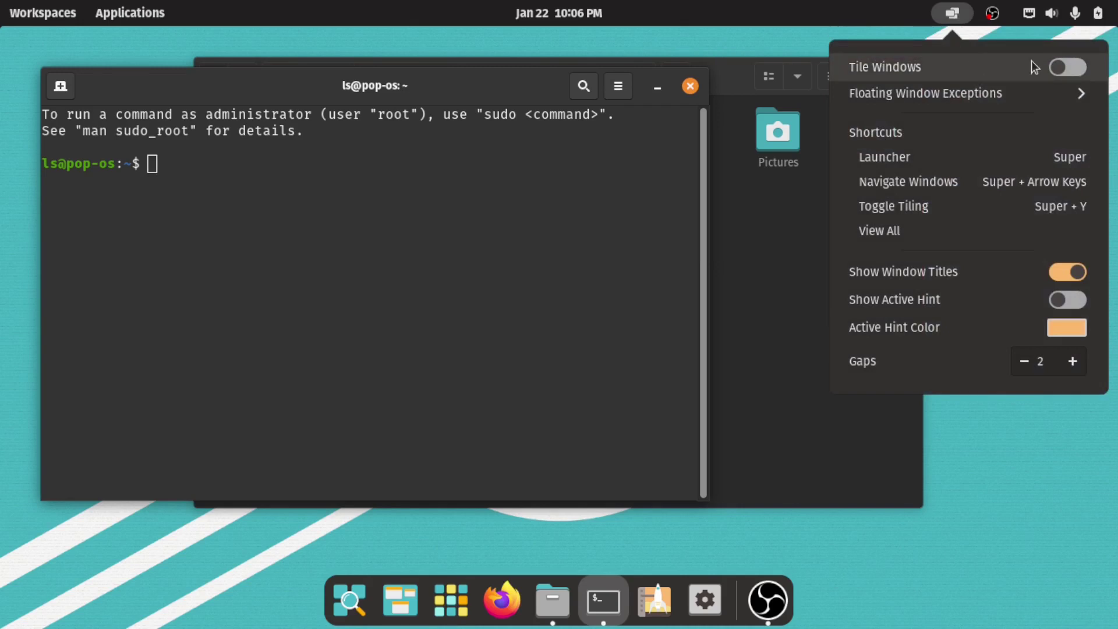
click(1046, 72)
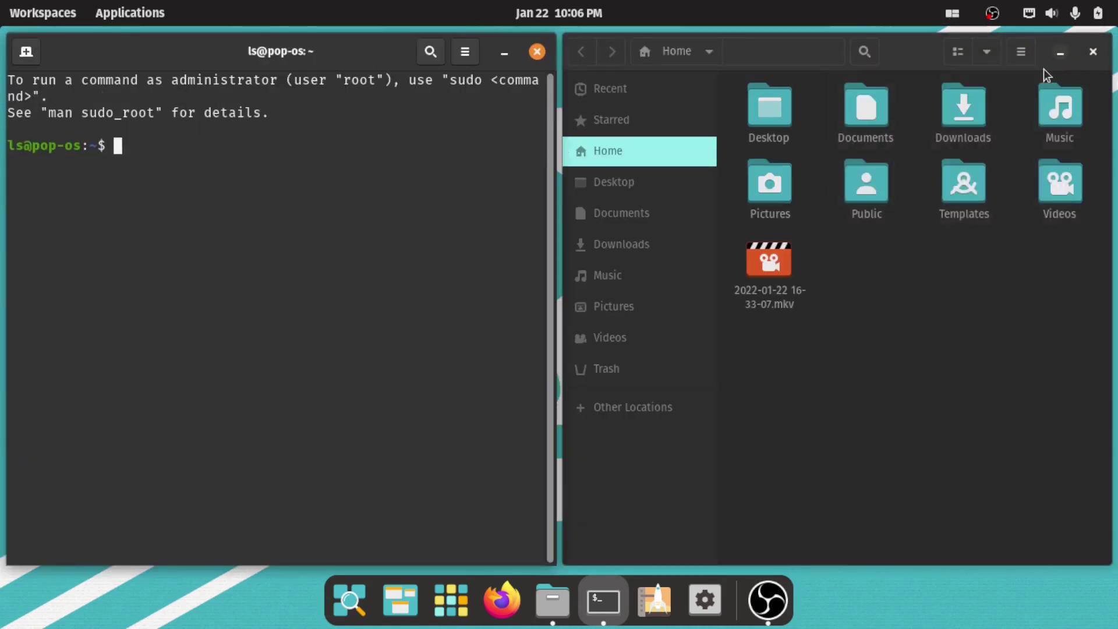
Step: Close the Terminal window, and view and dismiss the Floating Window Exceptions settings
click(537, 52)
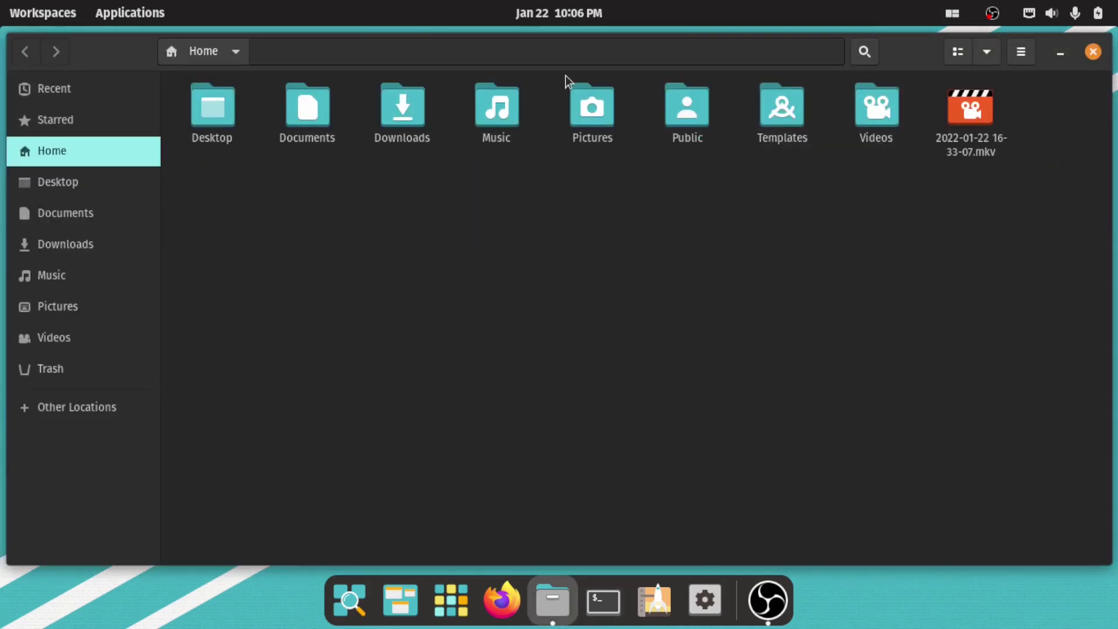
click(951, 15)
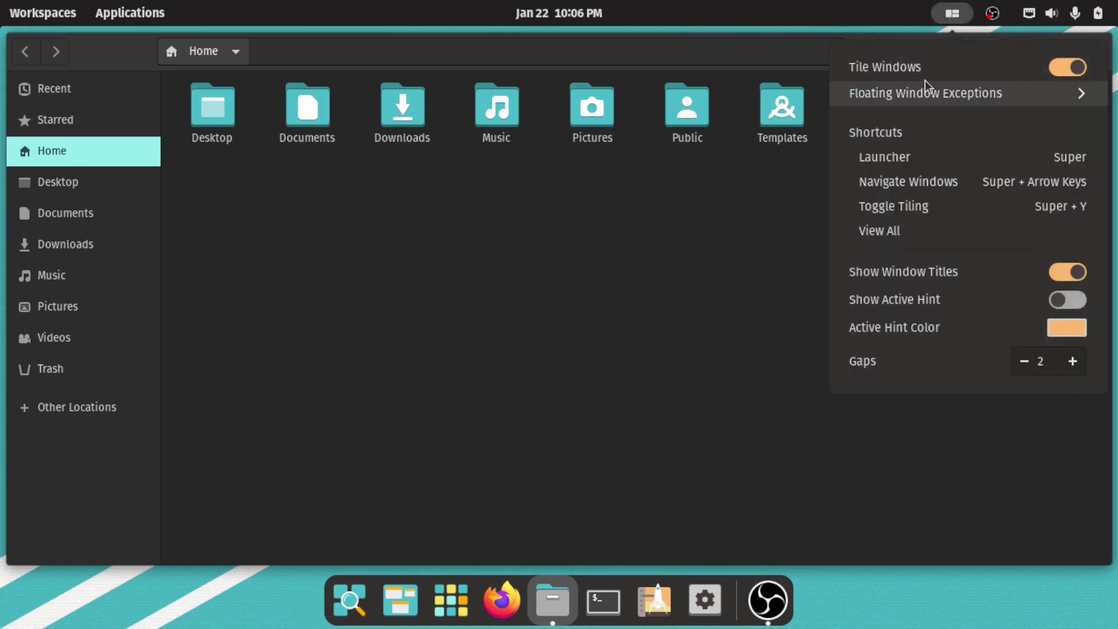
click(902, 99)
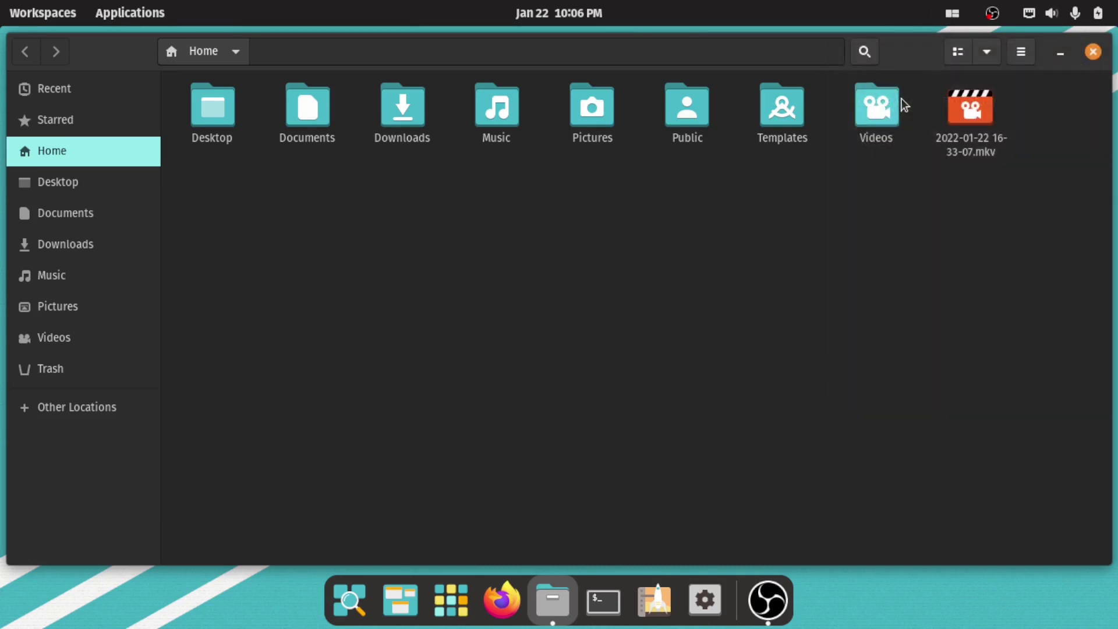
click(952, 14)
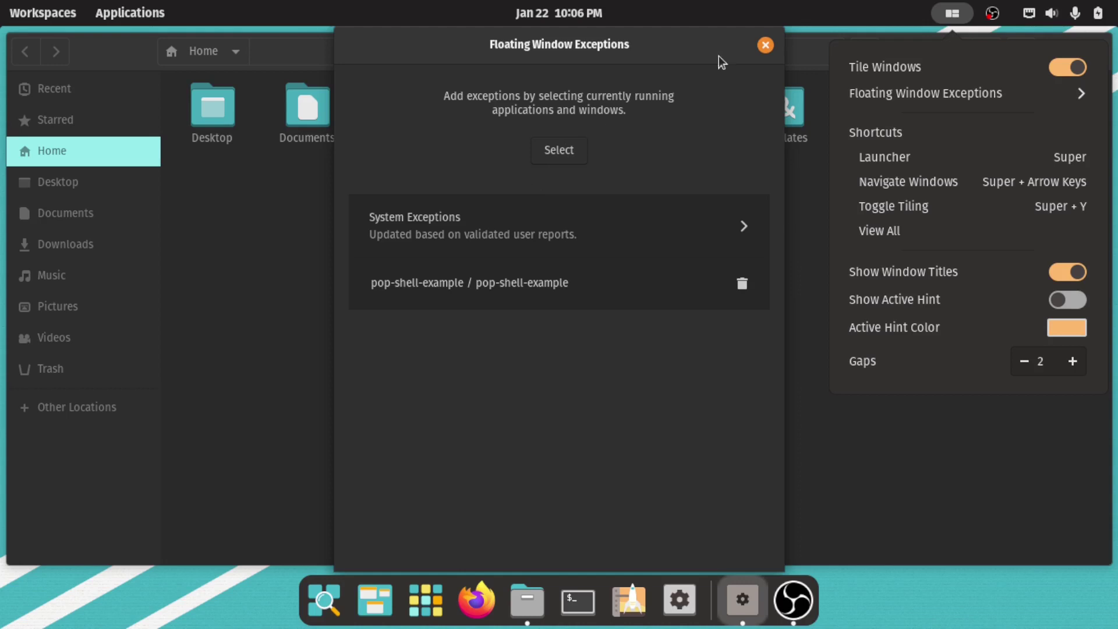
click(771, 44)
click(765, 45)
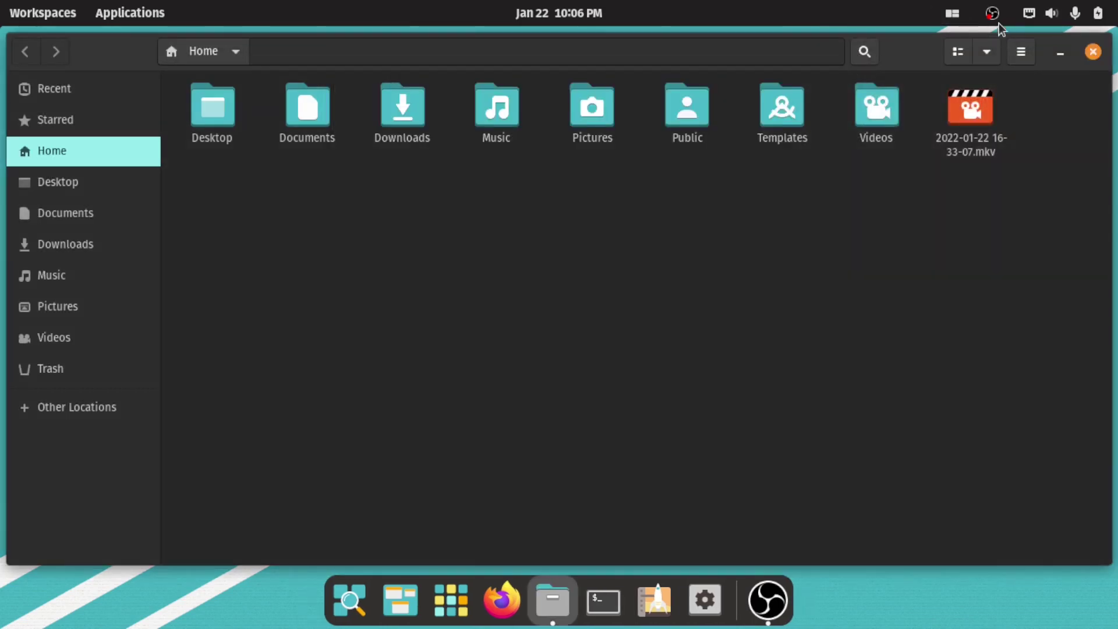
Step: Examine the window tiling options and keyboard shortcuts, and glance at the system status controls
click(963, 15)
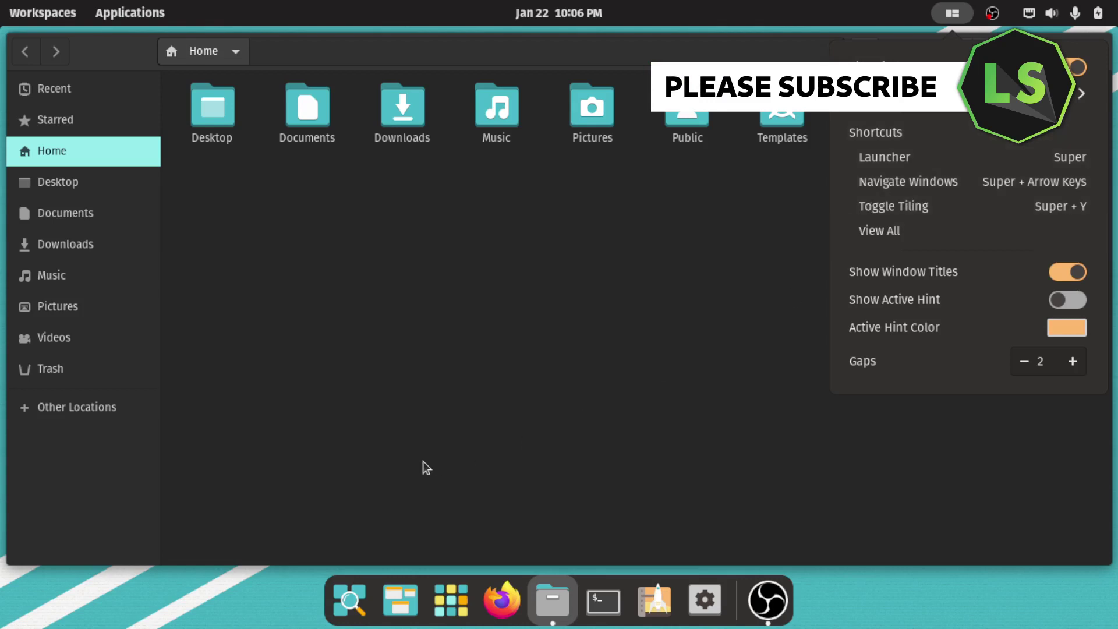
click(311, 349)
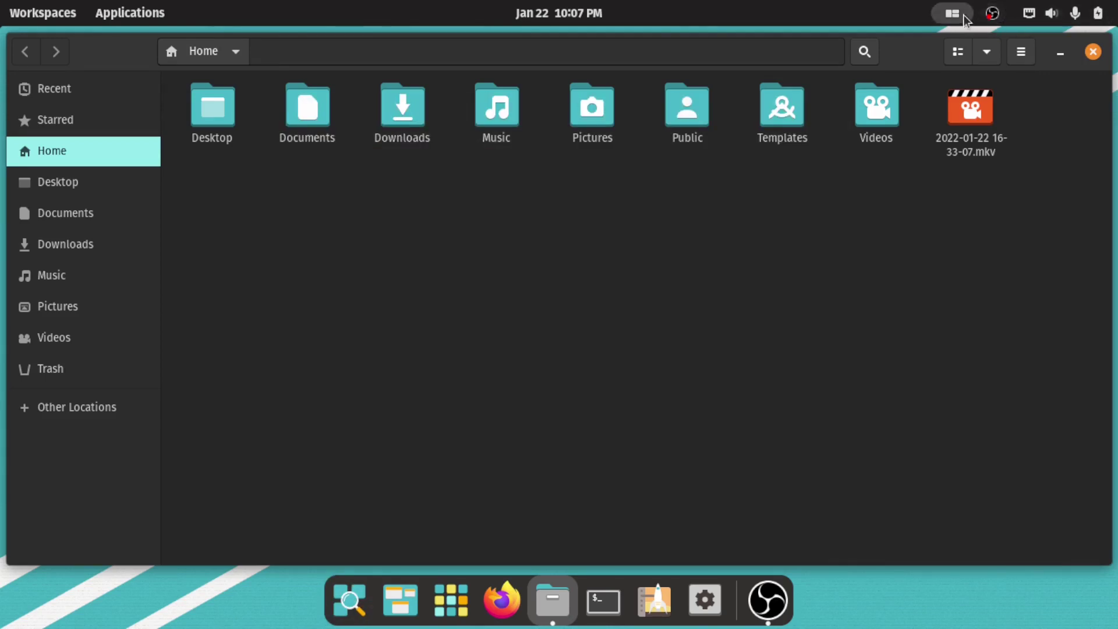
click(1018, 16)
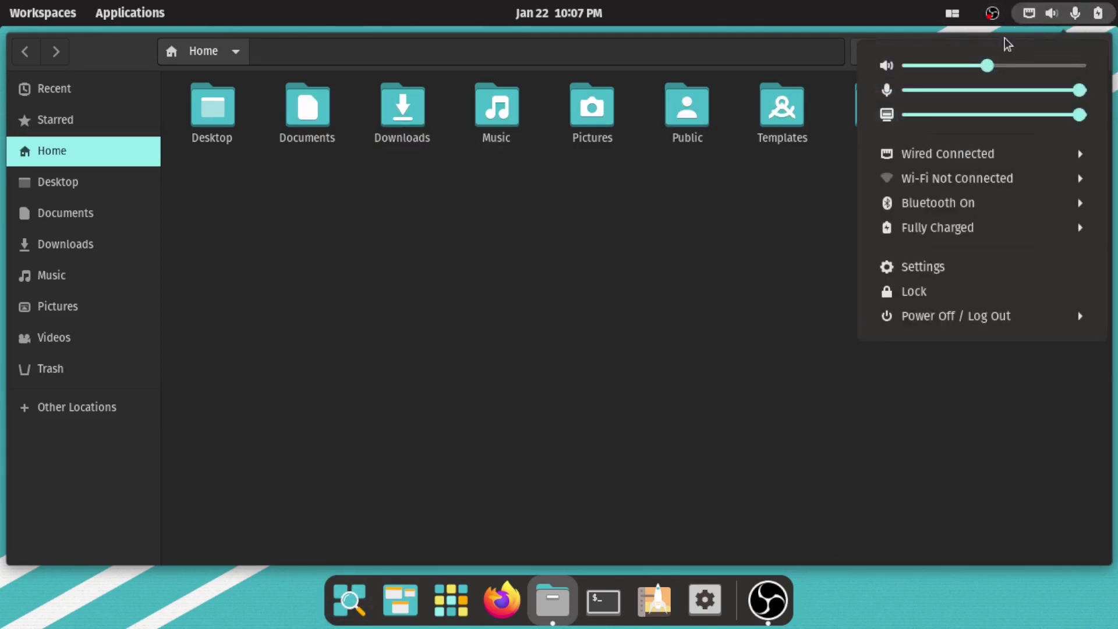
click(954, 14)
click(954, 14)
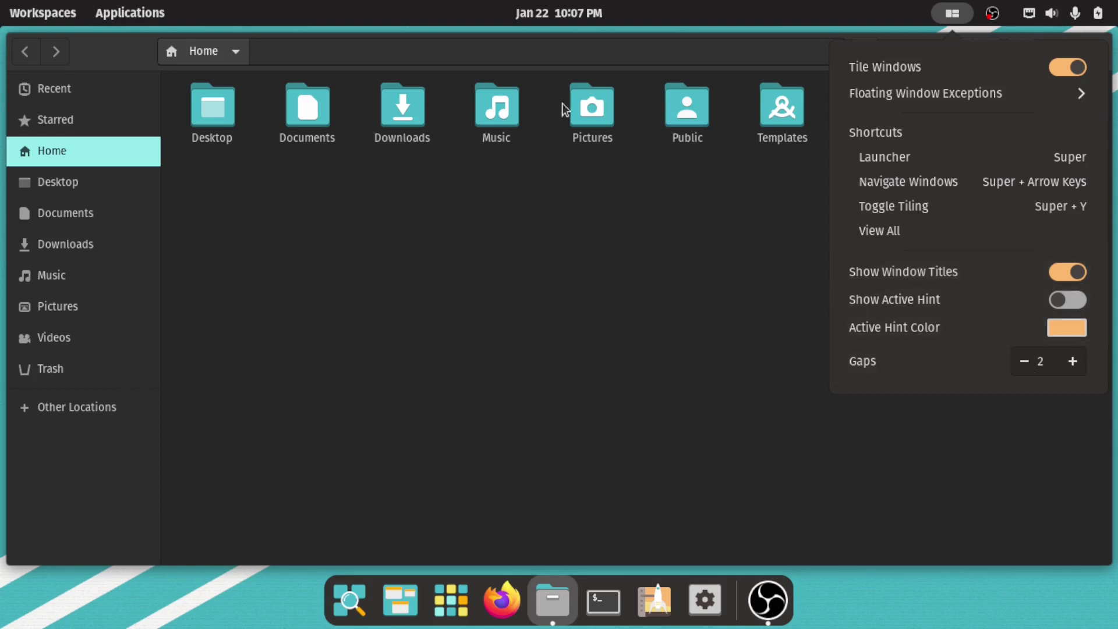
click(592, 431)
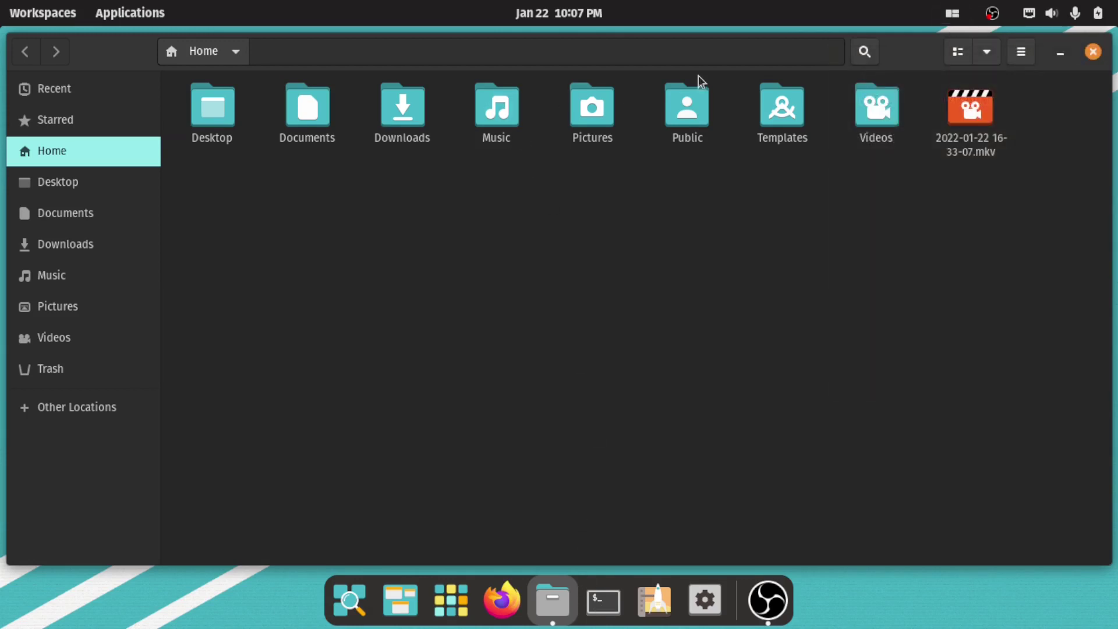
click(963, 18)
click(627, 402)
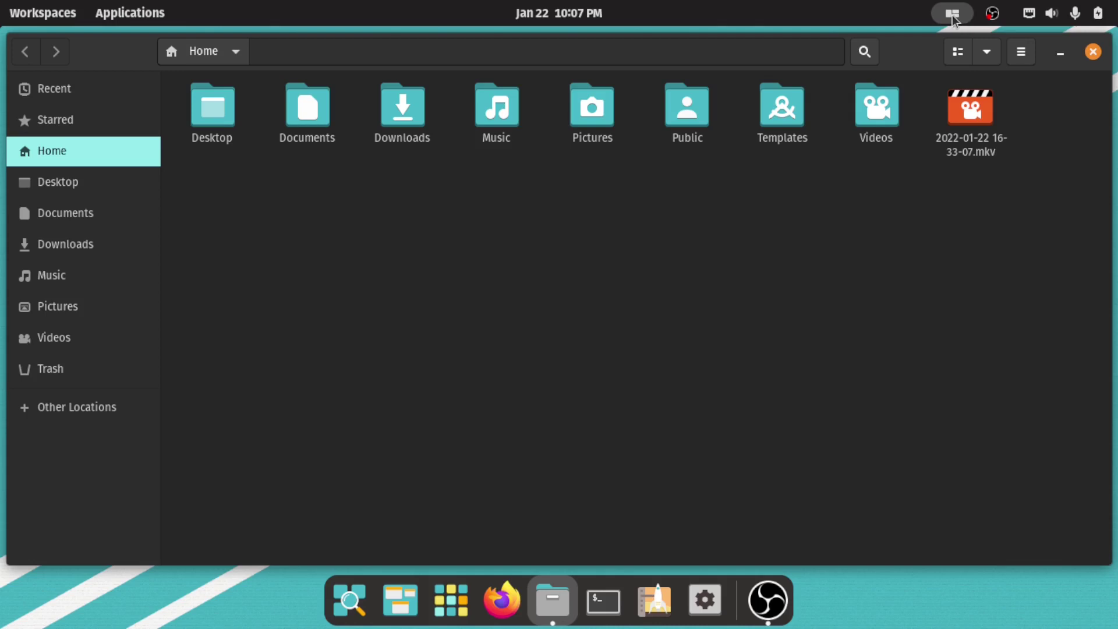
Step: Open a Terminal beside Files, try wider gaps between the tiled windows, and set Gaps back to 2
click(603, 600)
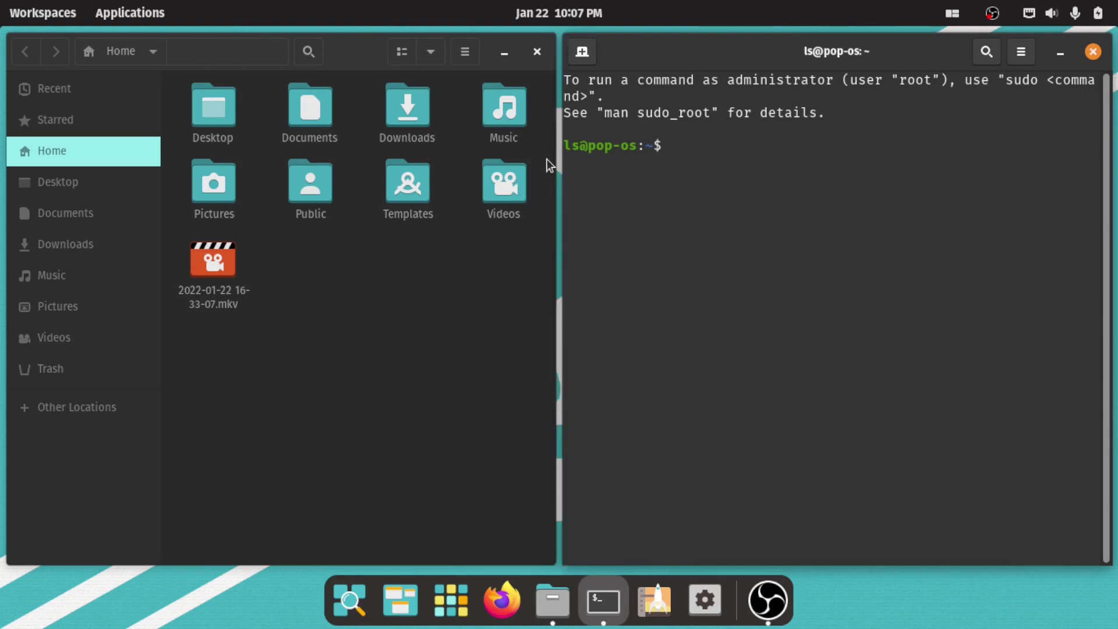
click(952, 12)
click(1074, 361)
click(1073, 361)
click(1074, 361)
click(1025, 361)
click(1027, 362)
click(1025, 361)
click(1025, 362)
click(1026, 361)
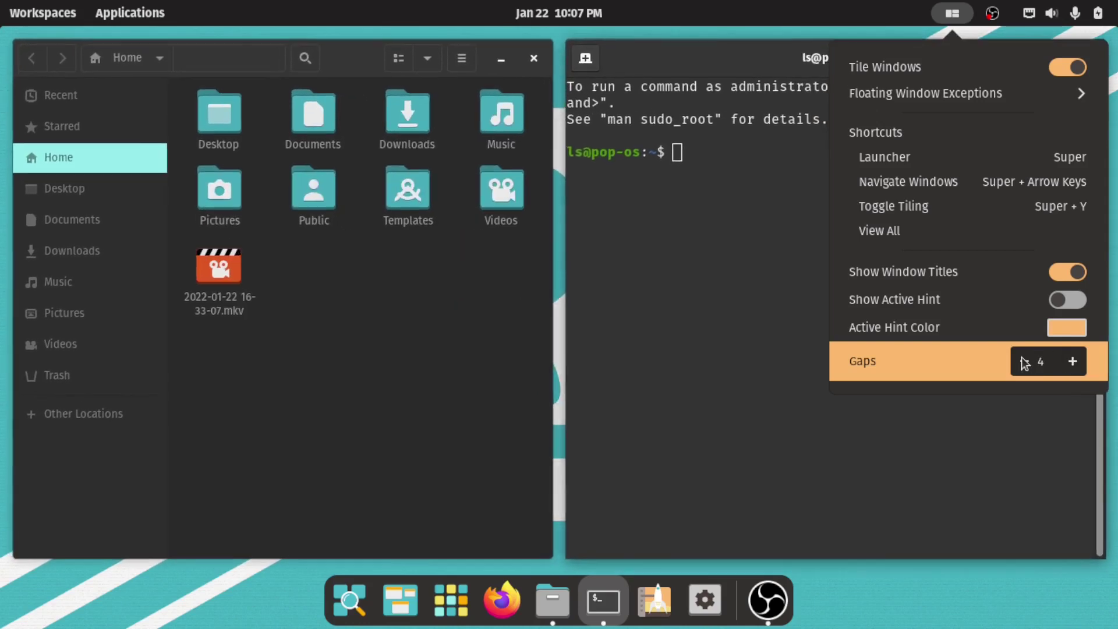
click(1026, 361)
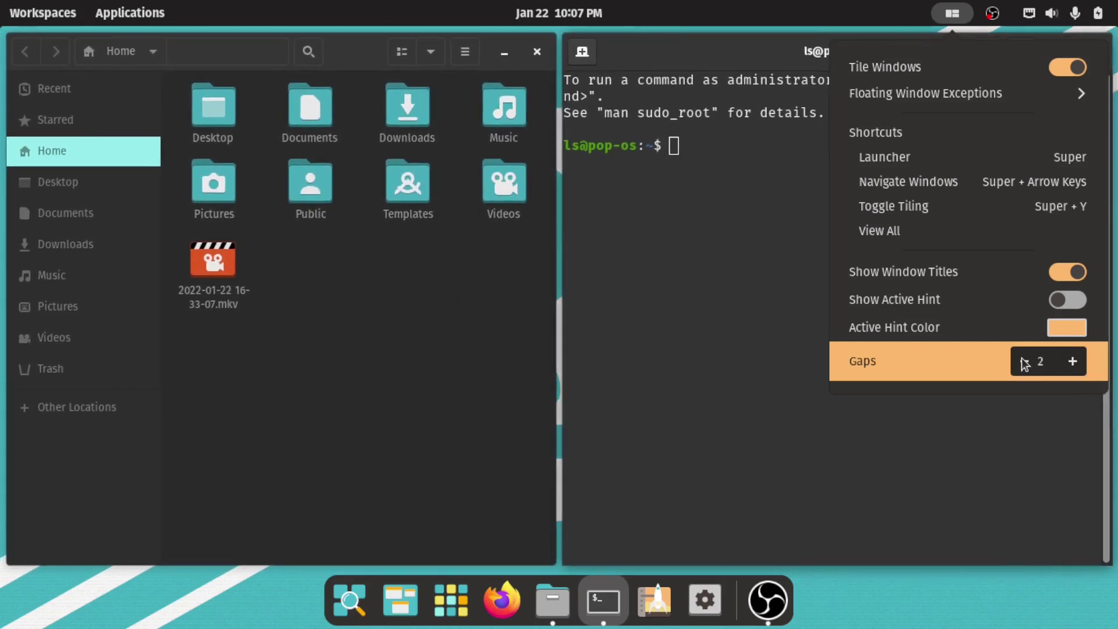
click(969, 411)
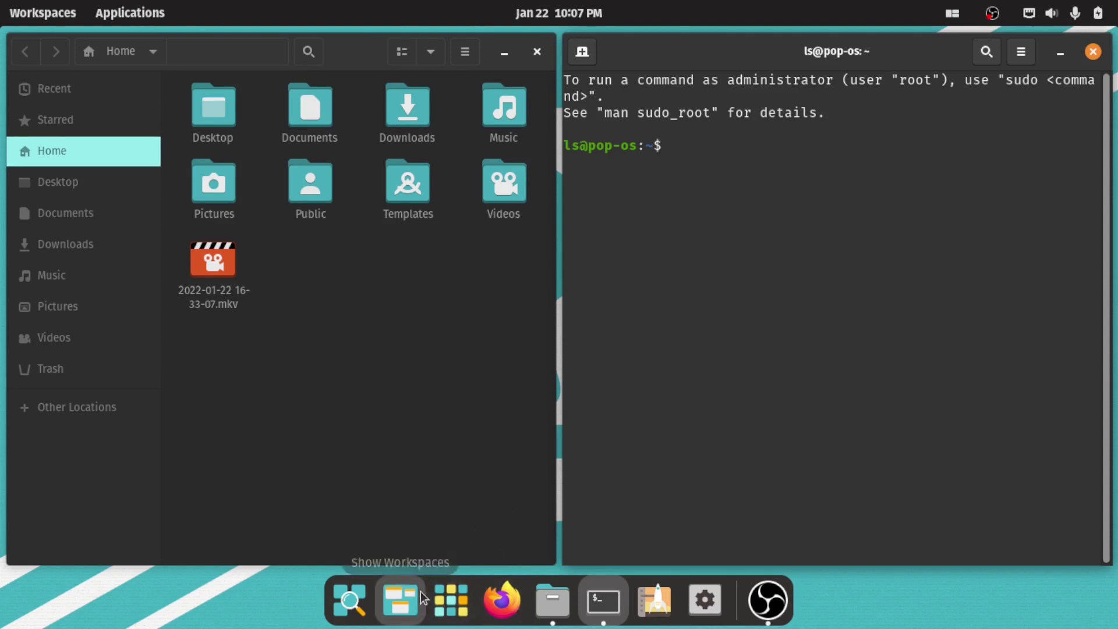
Step: Glance at the application library and close both the Files and Terminal windows
click(452, 599)
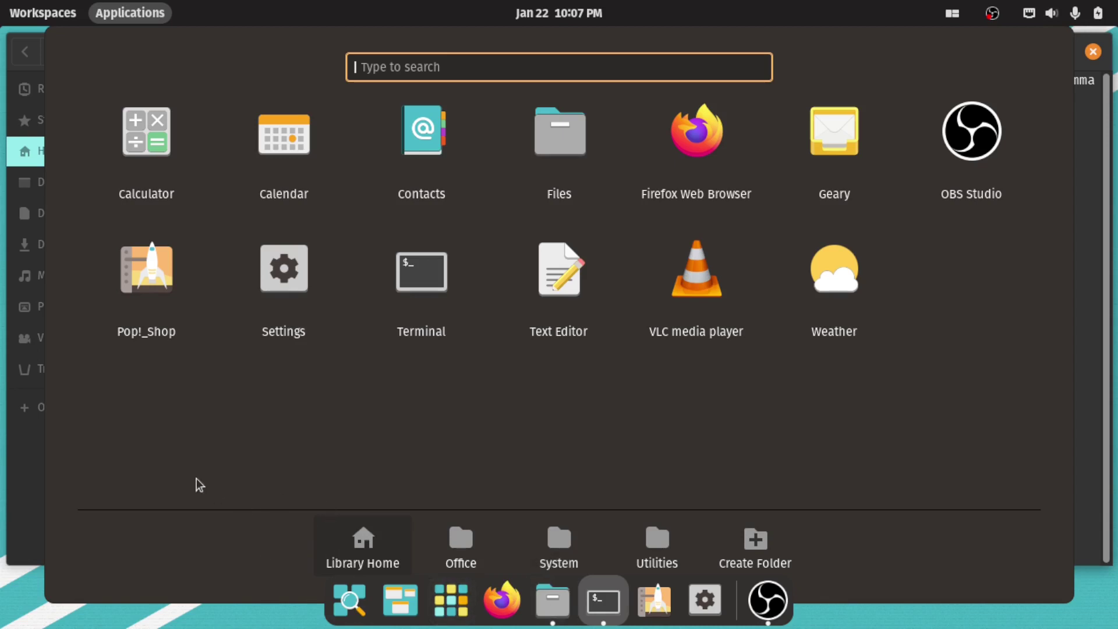
click(453, 600)
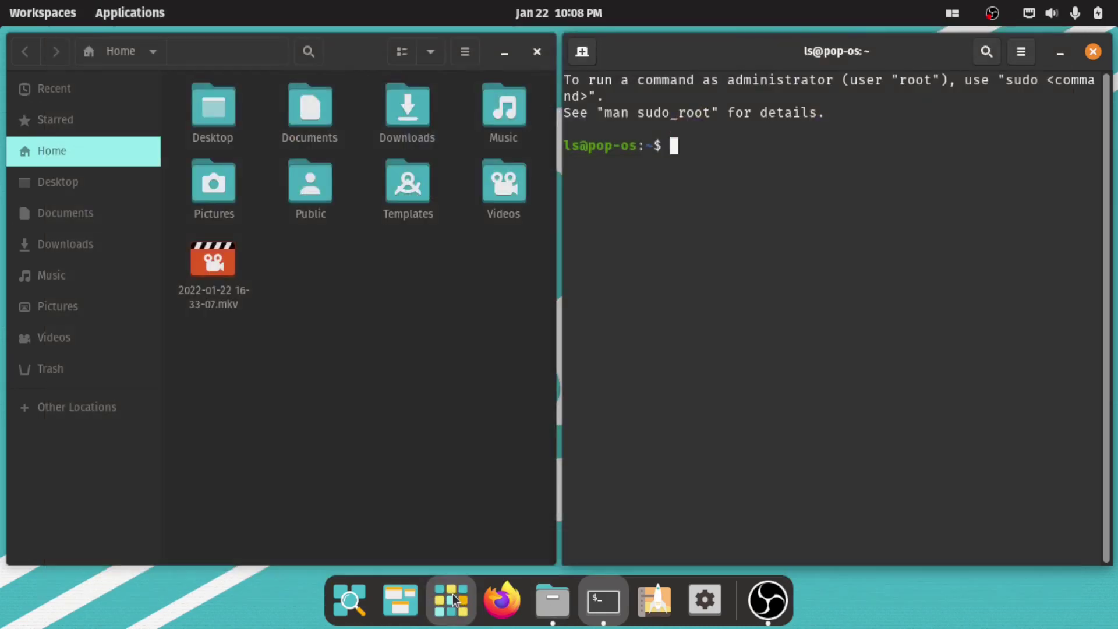
click(537, 51)
click(1089, 52)
click(1087, 51)
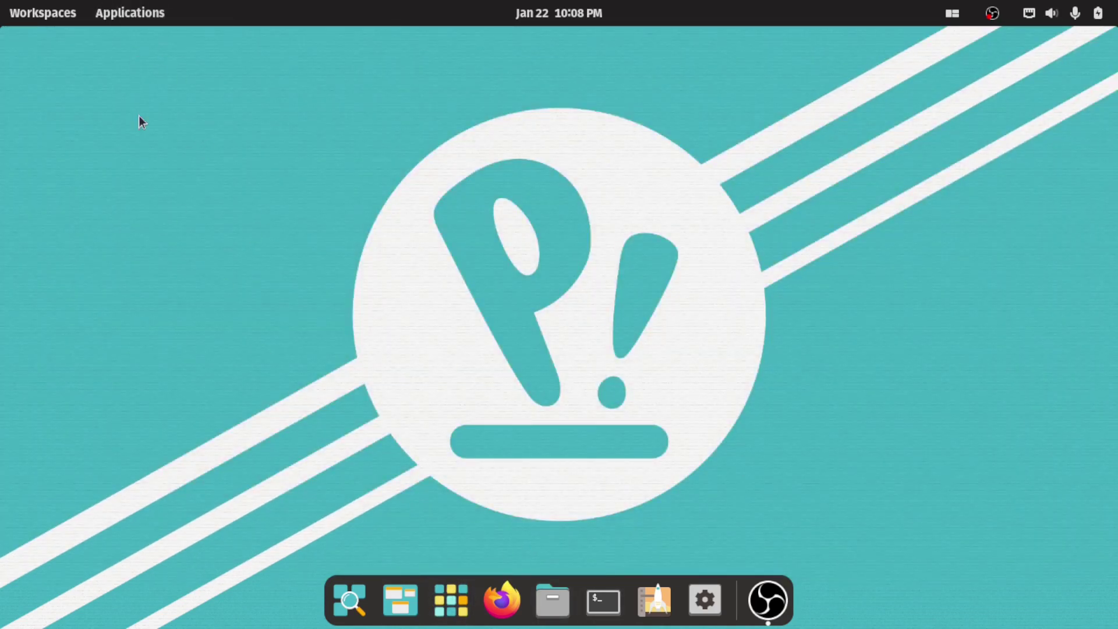
Step: Browse the installed applications in the library's home view and in its Office and System folders
click(129, 13)
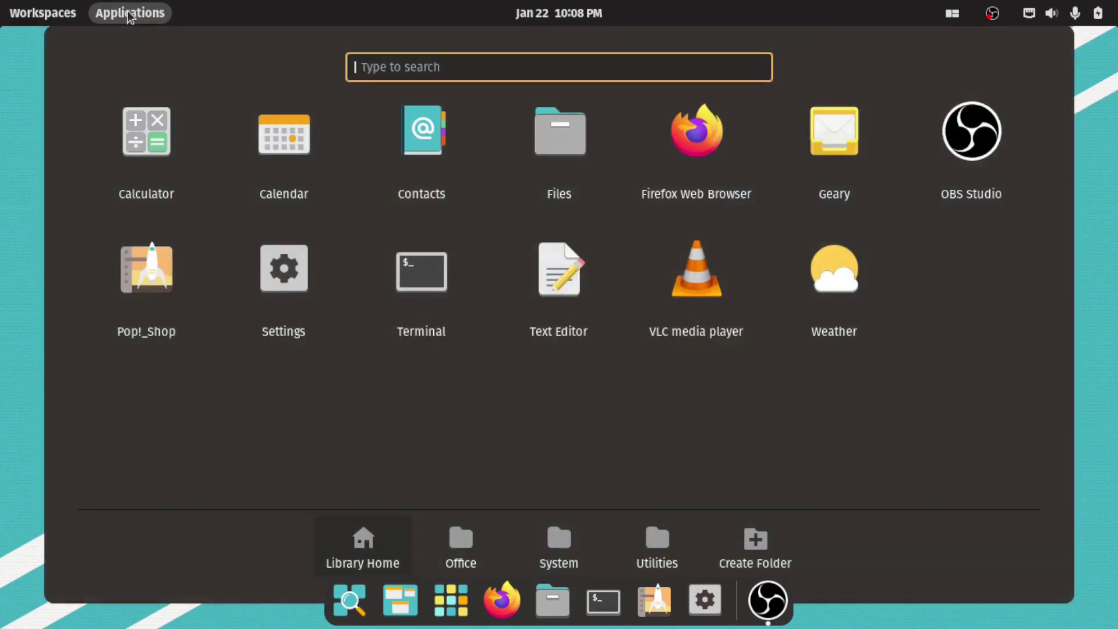
click(129, 12)
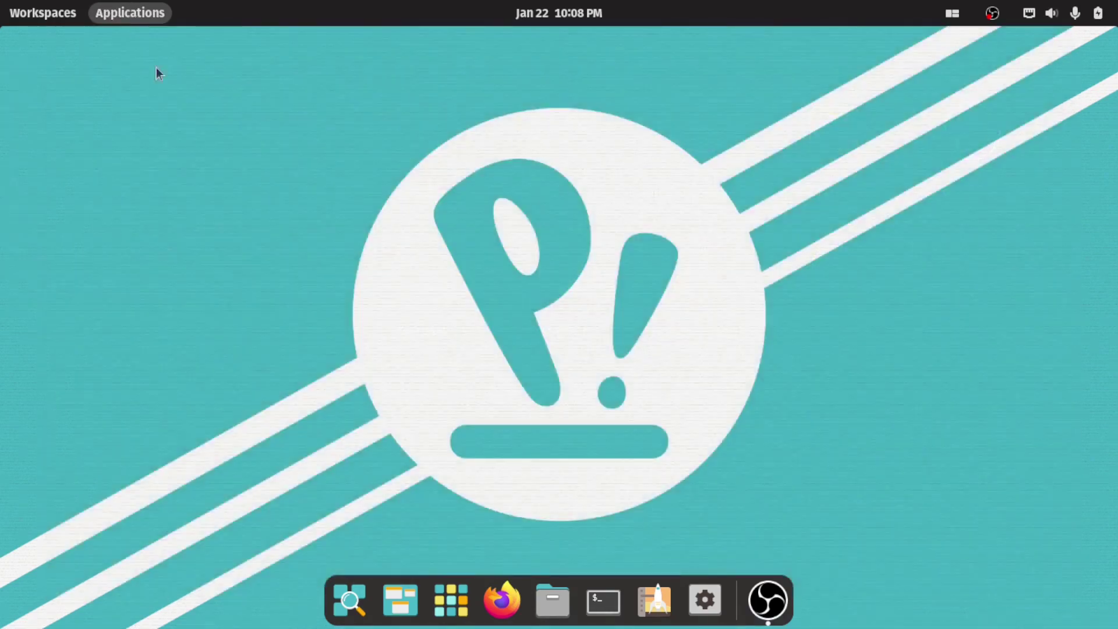
click(453, 602)
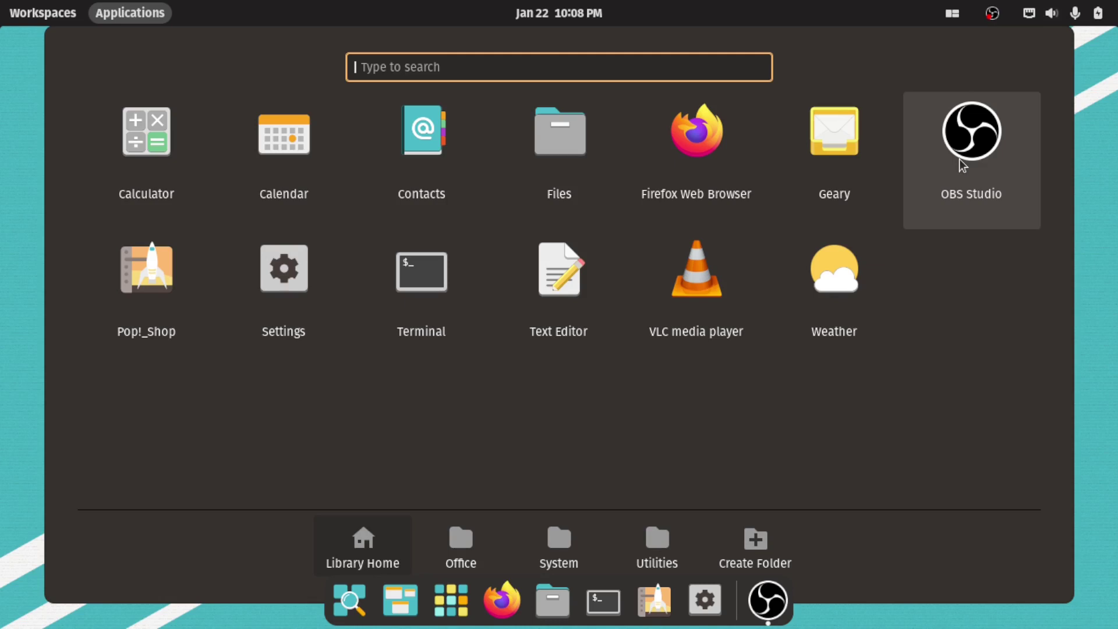
right_click(432, 290)
key(Escape)
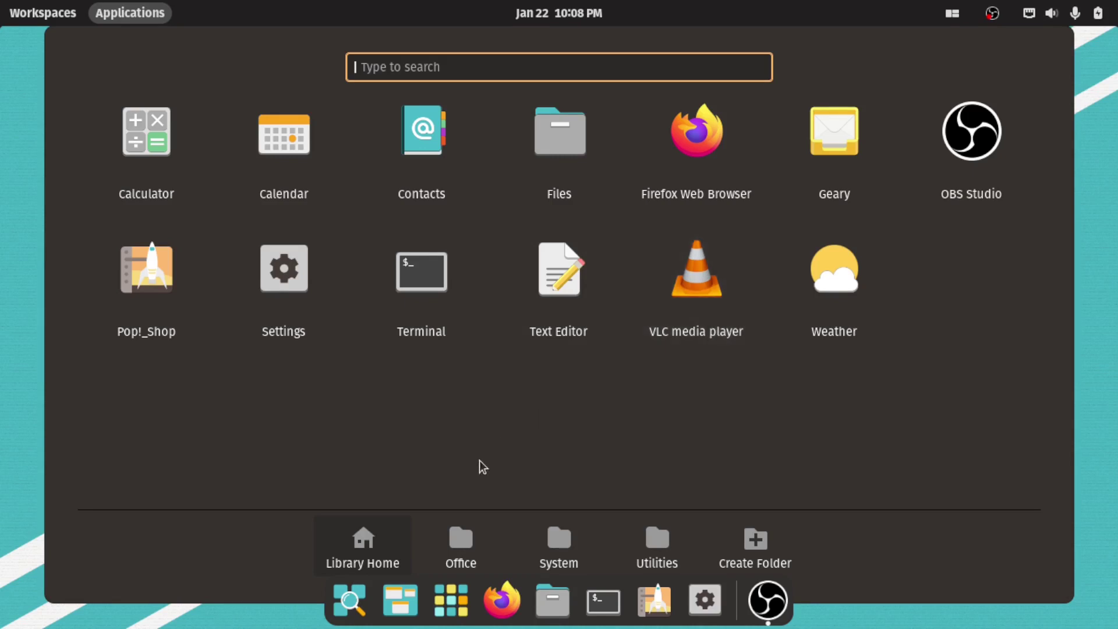
click(443, 562)
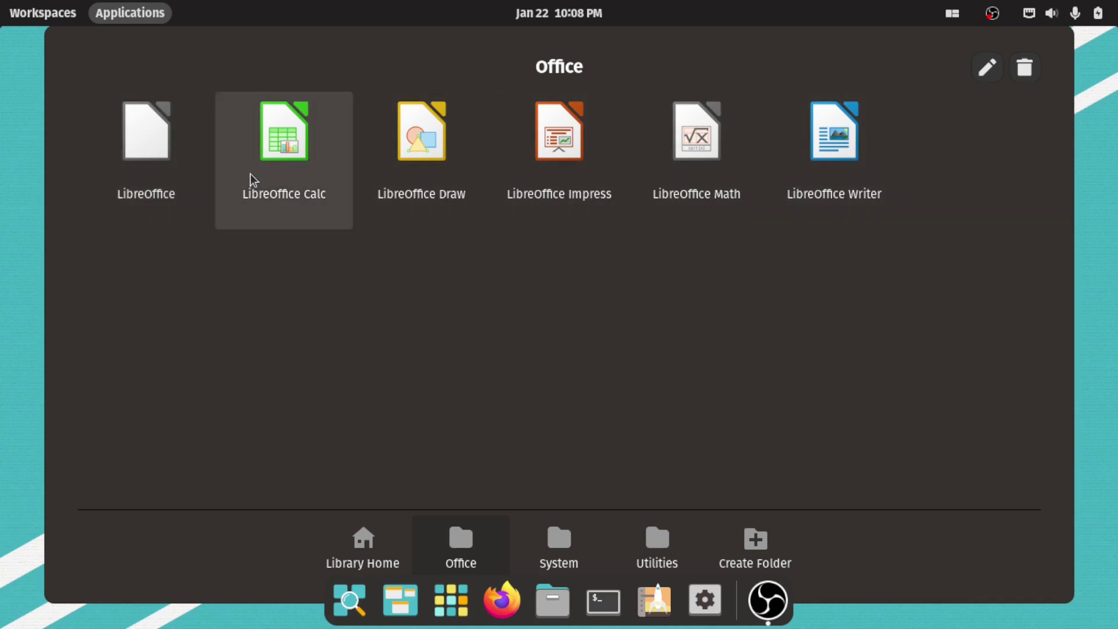
click(548, 557)
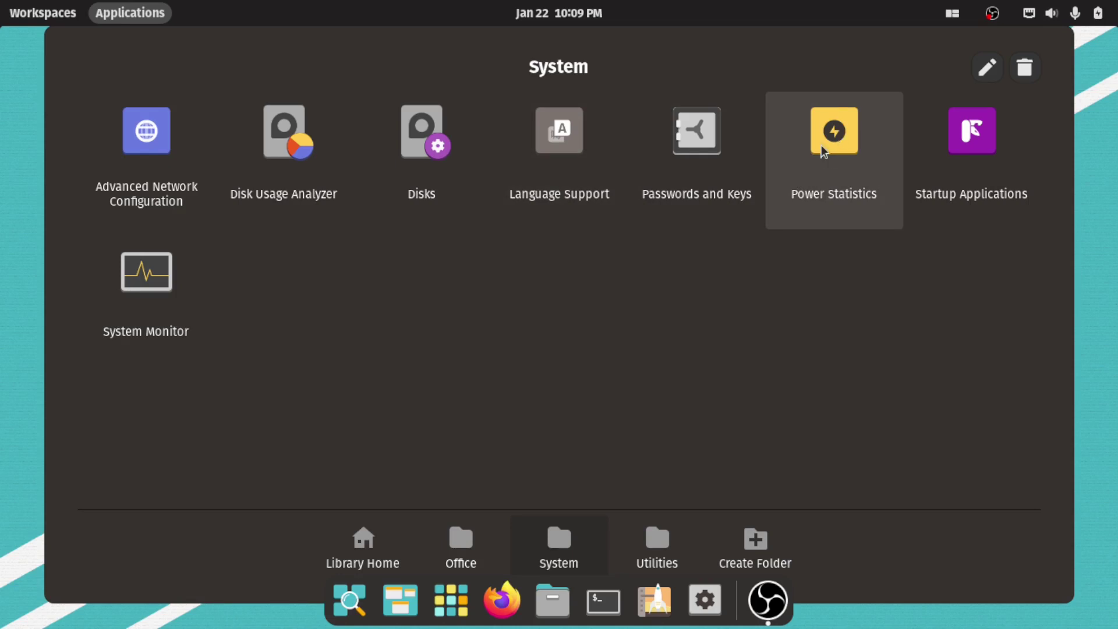
Step: Inspect the laptop battery and AC adapter details in Power Statistics, and close it
click(846, 144)
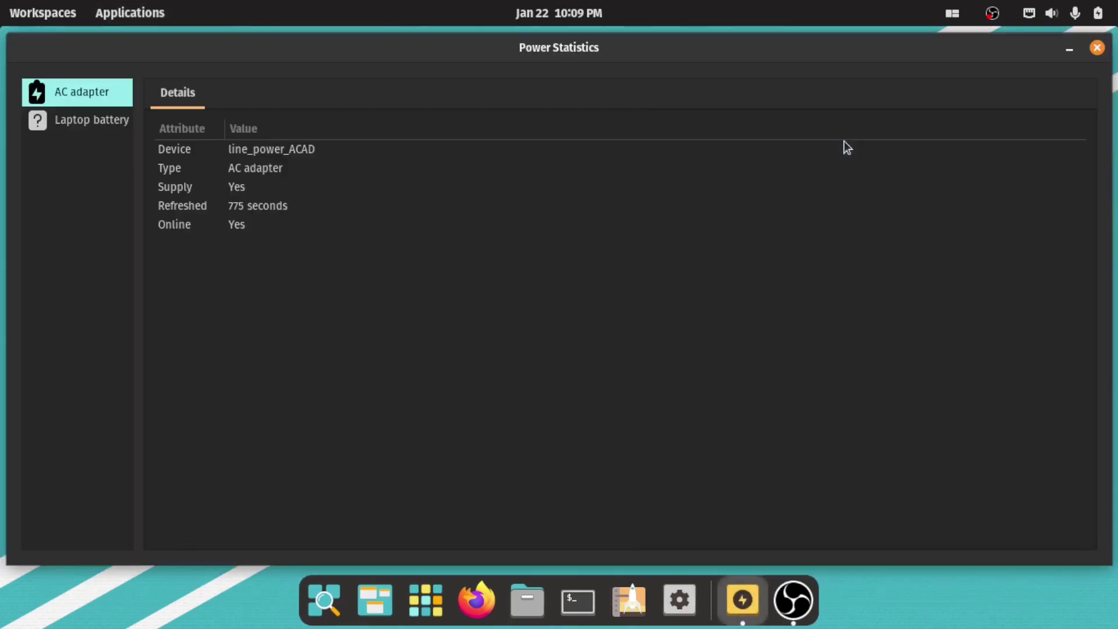
click(103, 127)
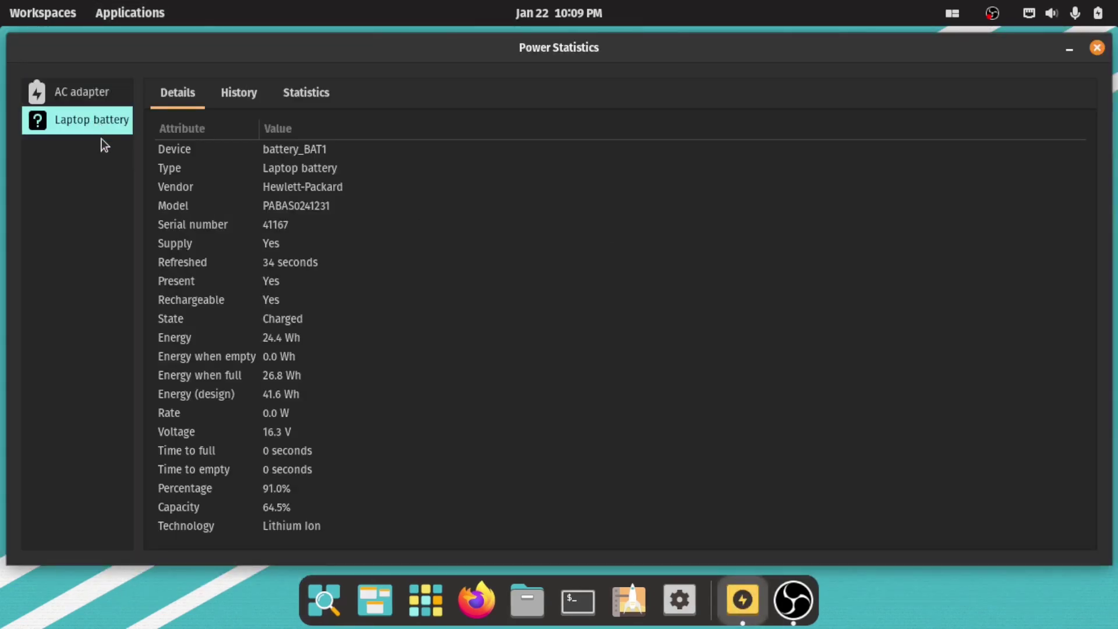
click(23, 83)
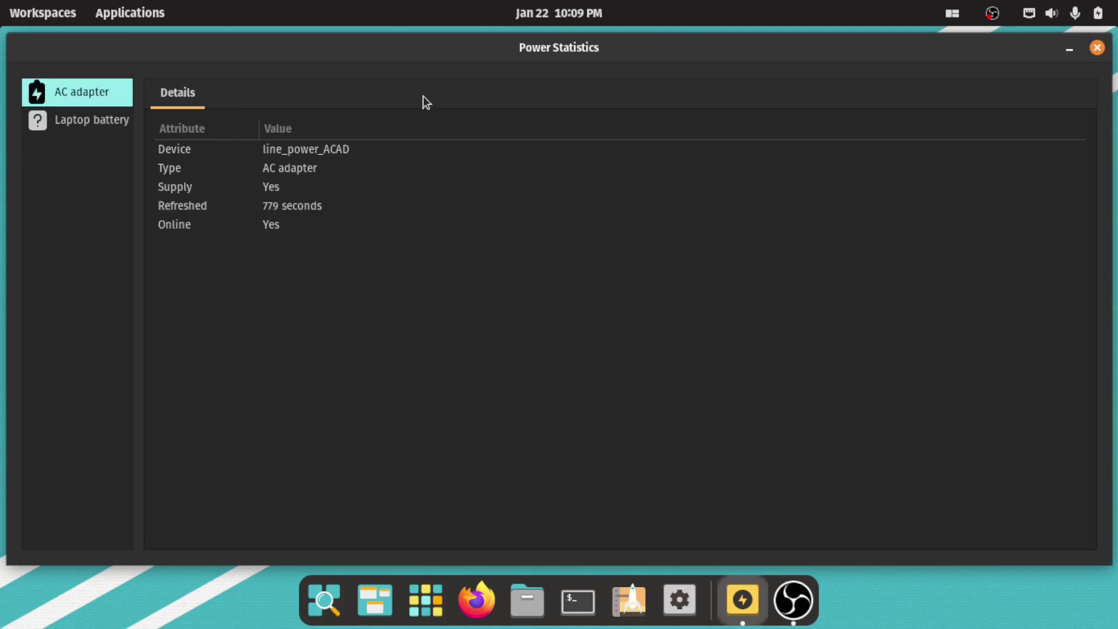
click(1097, 47)
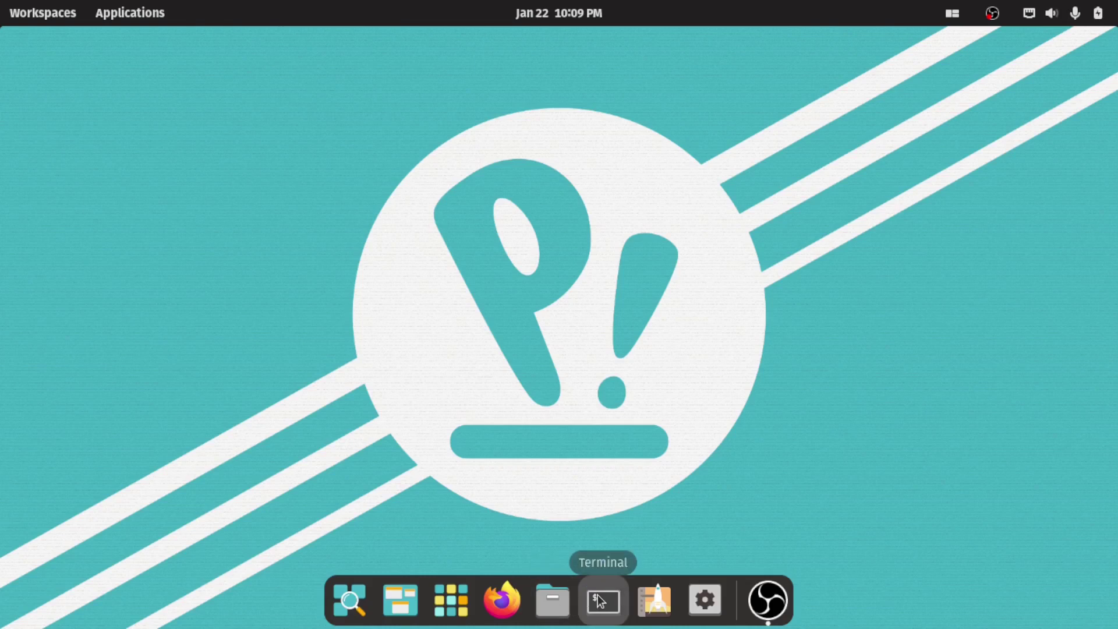
Step: Browse the Utilities and System folders in the application library, glance at the new folder dialog, and close the library
click(452, 599)
click(657, 547)
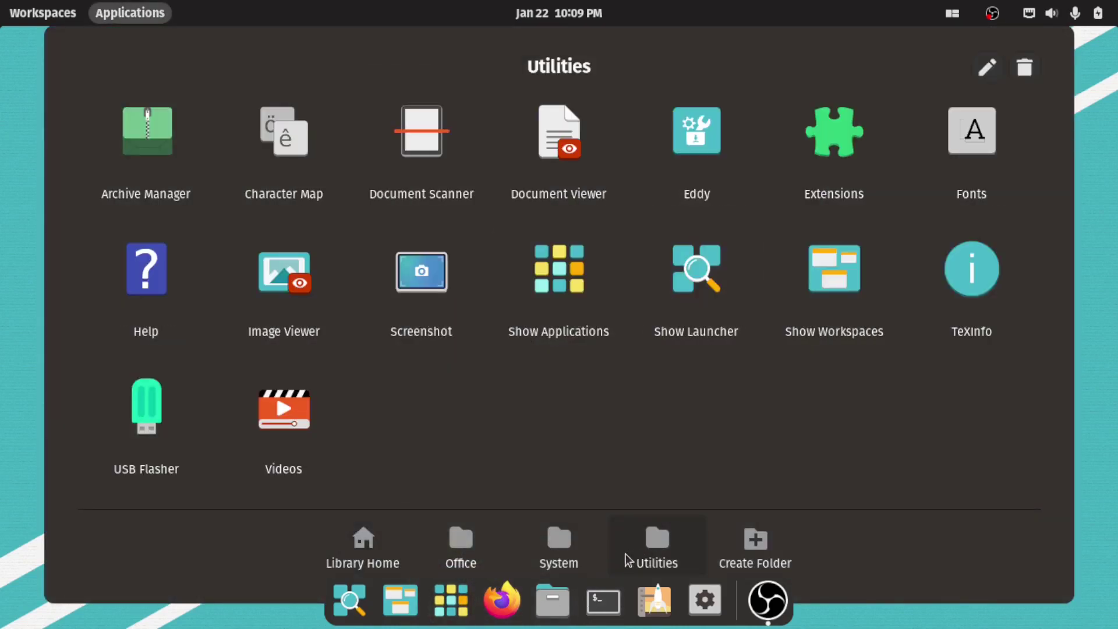
click(562, 550)
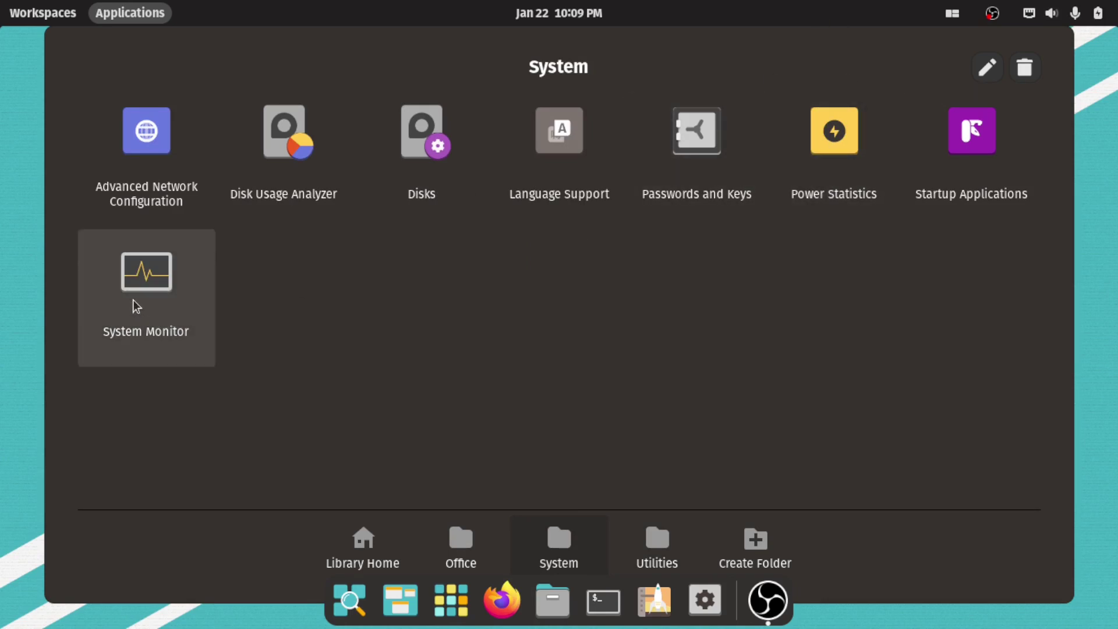
click(677, 568)
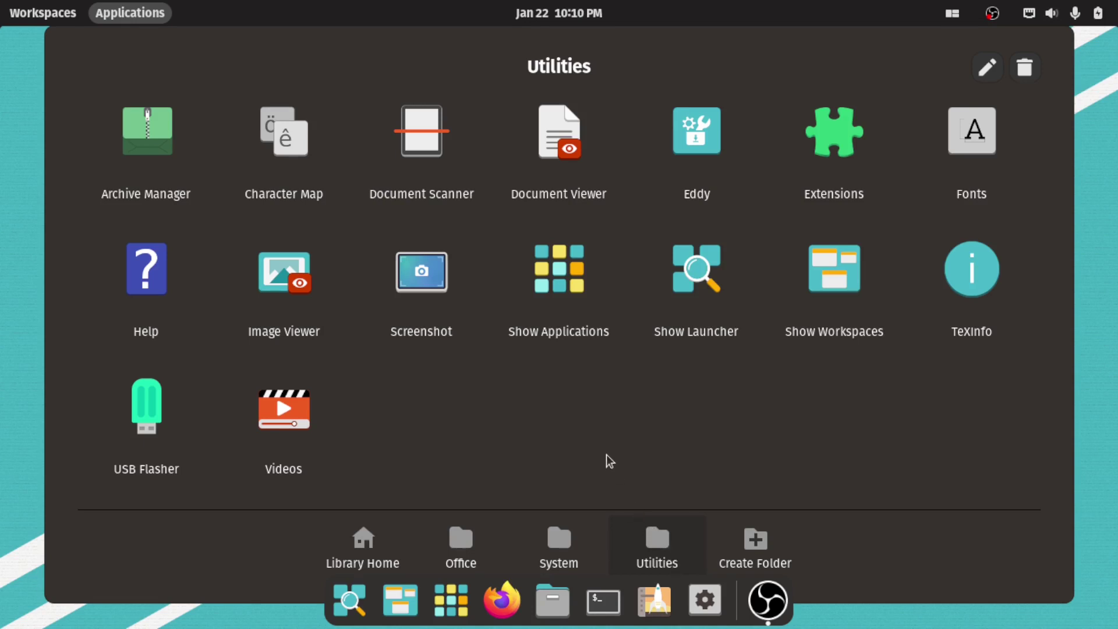
click(756, 553)
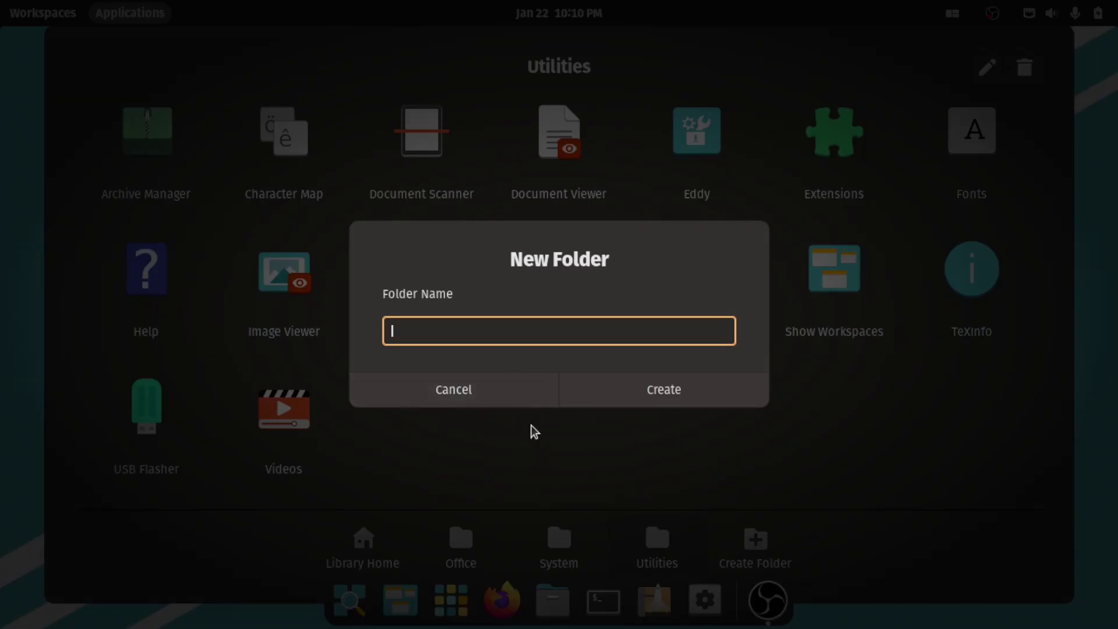
click(506, 391)
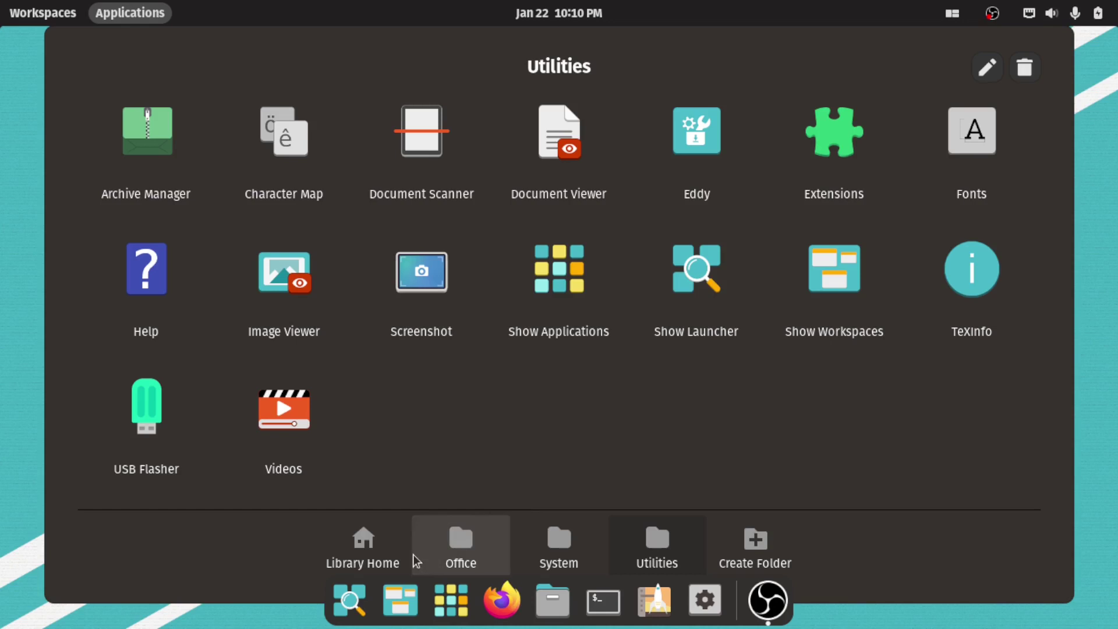
click(451, 600)
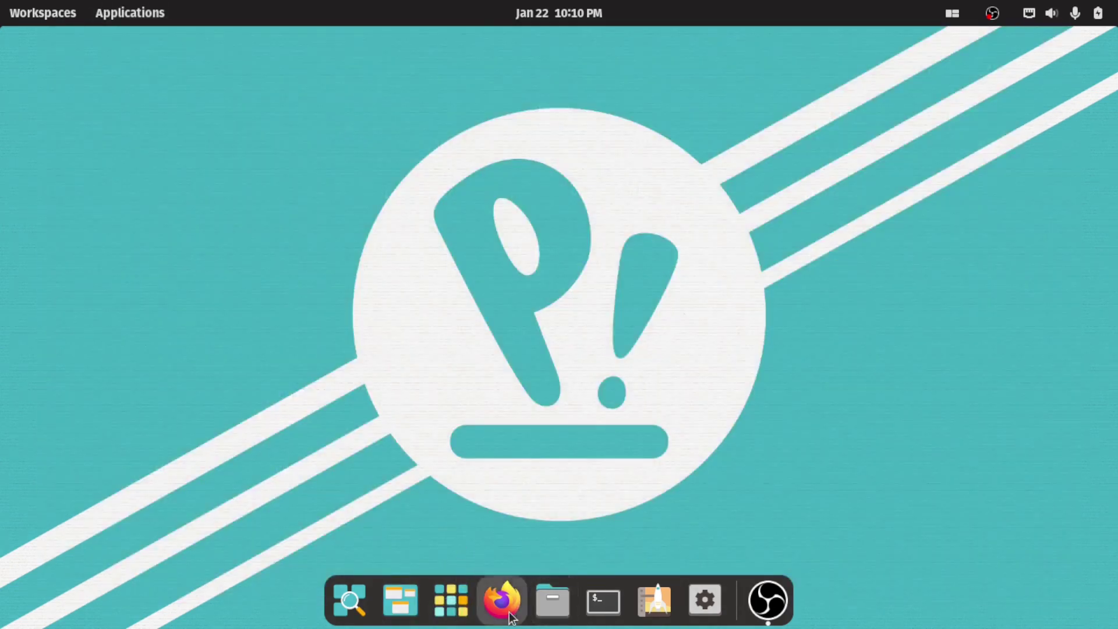
Step: Check the dock options for Files, and browse the Pop!_Picks and categories in the Pop!_Shop before closing it
right_click(565, 617)
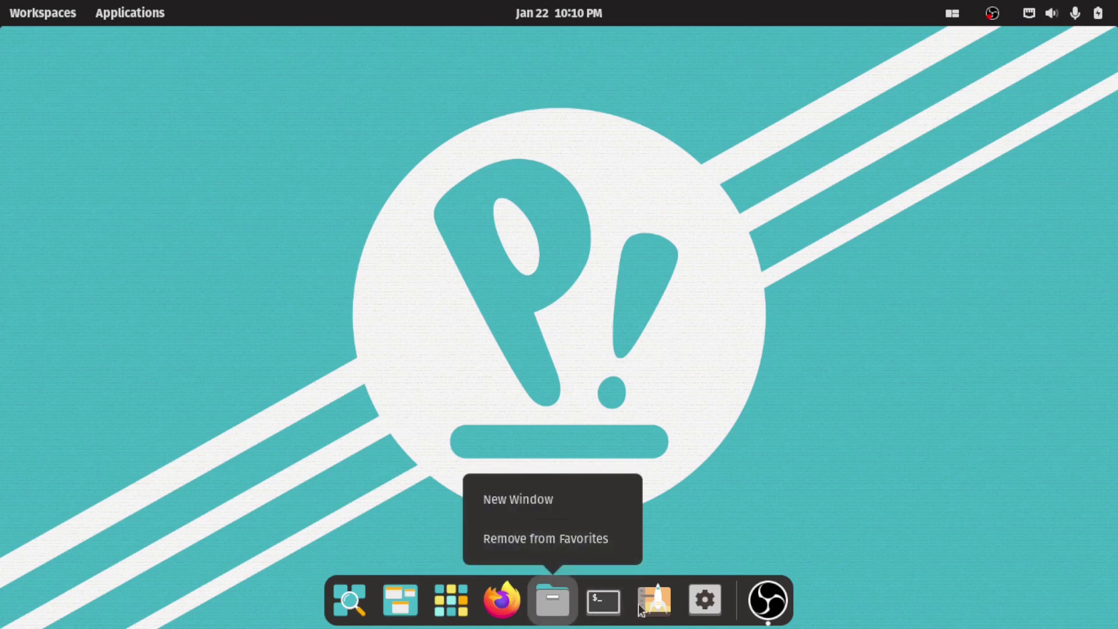
click(602, 611)
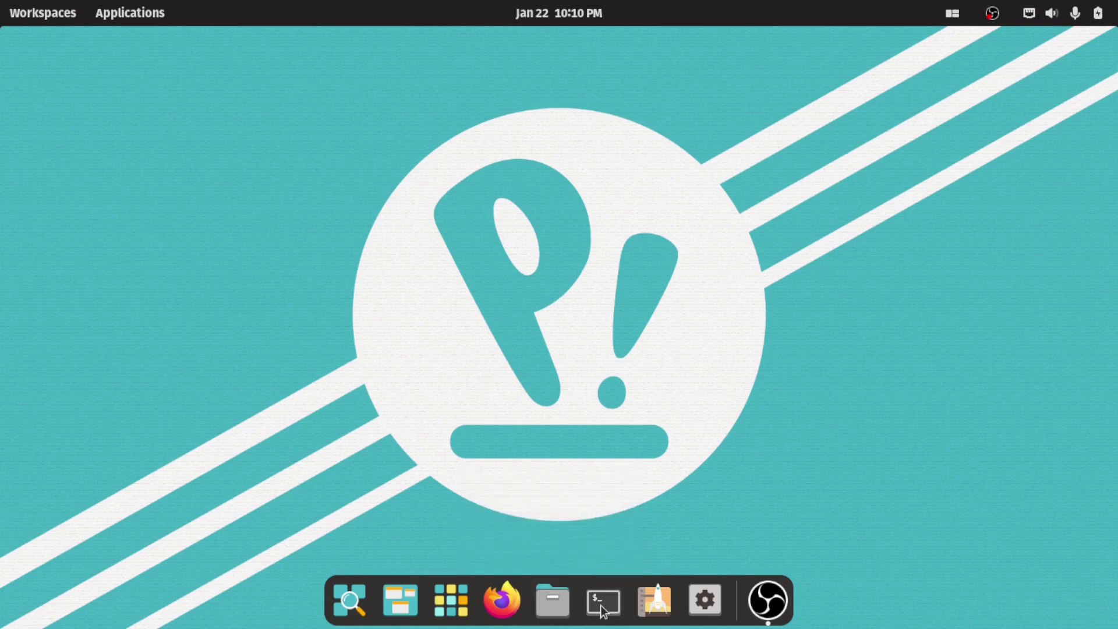
click(667, 607)
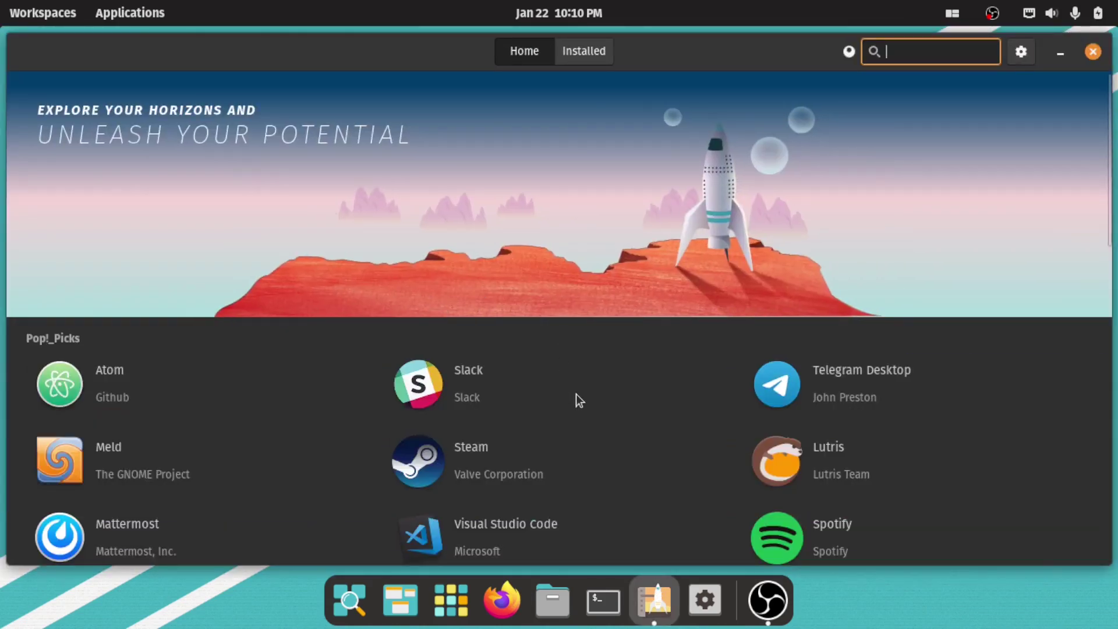
scroll(575, 392, down, 5)
scroll(577, 391, down, 5)
scroll(578, 389, up, 10)
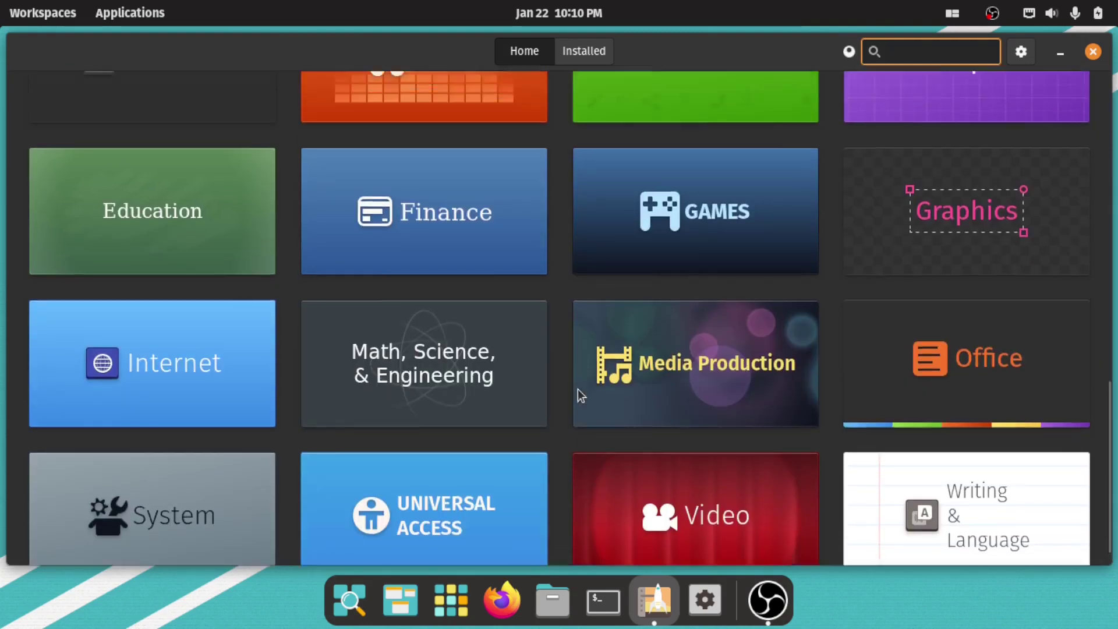
scroll(578, 390, up, 3)
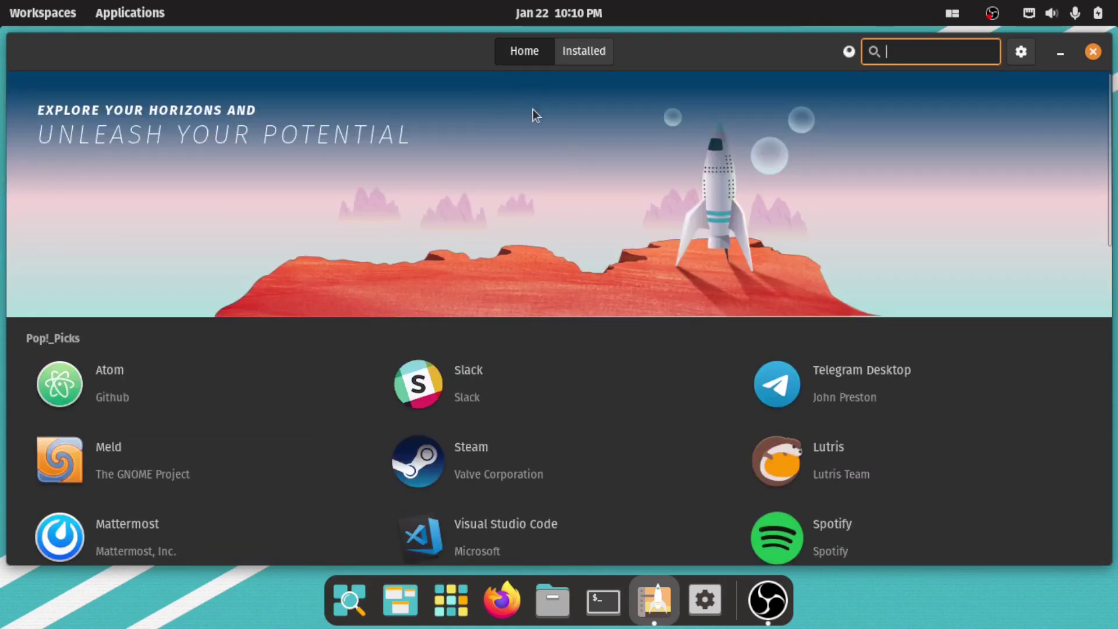
click(1094, 51)
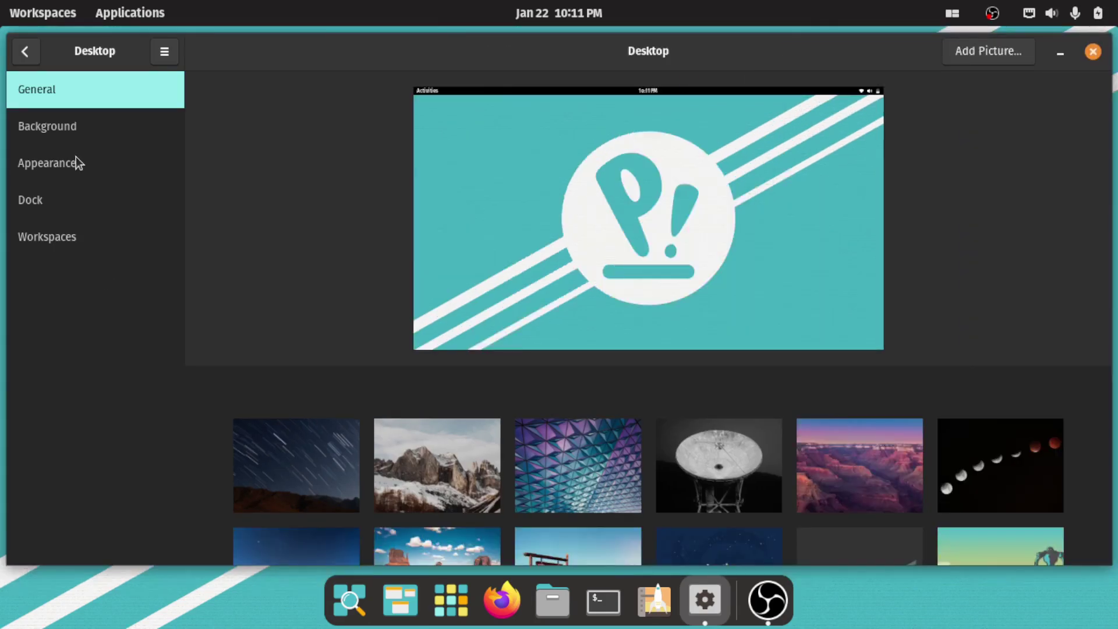
Step: Review the Dock and Workspaces options in the Desktop settings
click(56, 200)
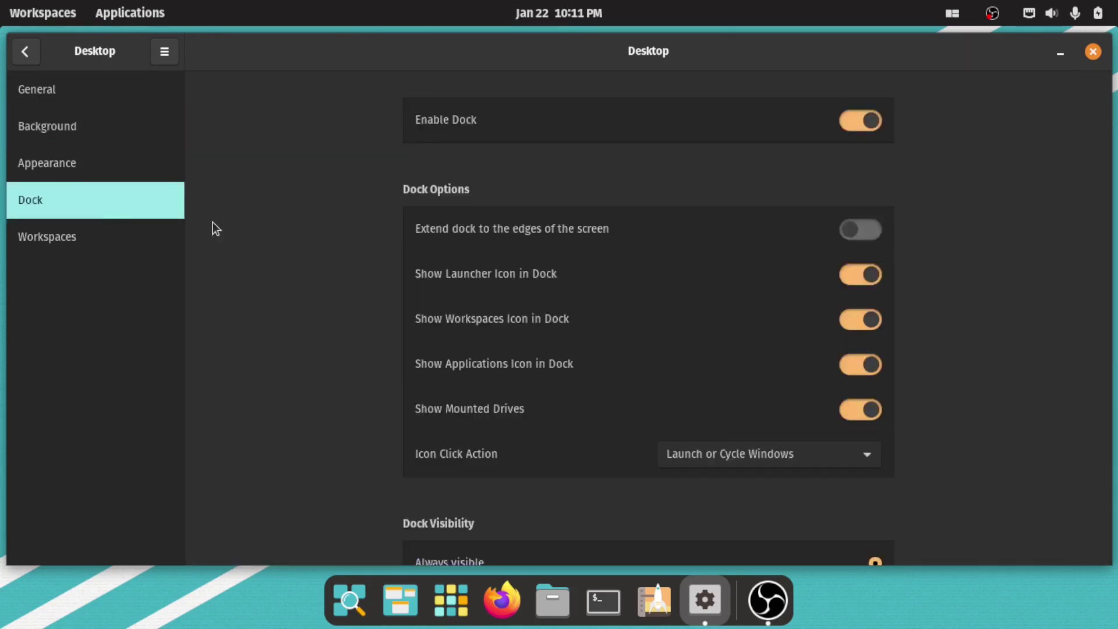
scroll(446, 272, down, 10)
click(50, 245)
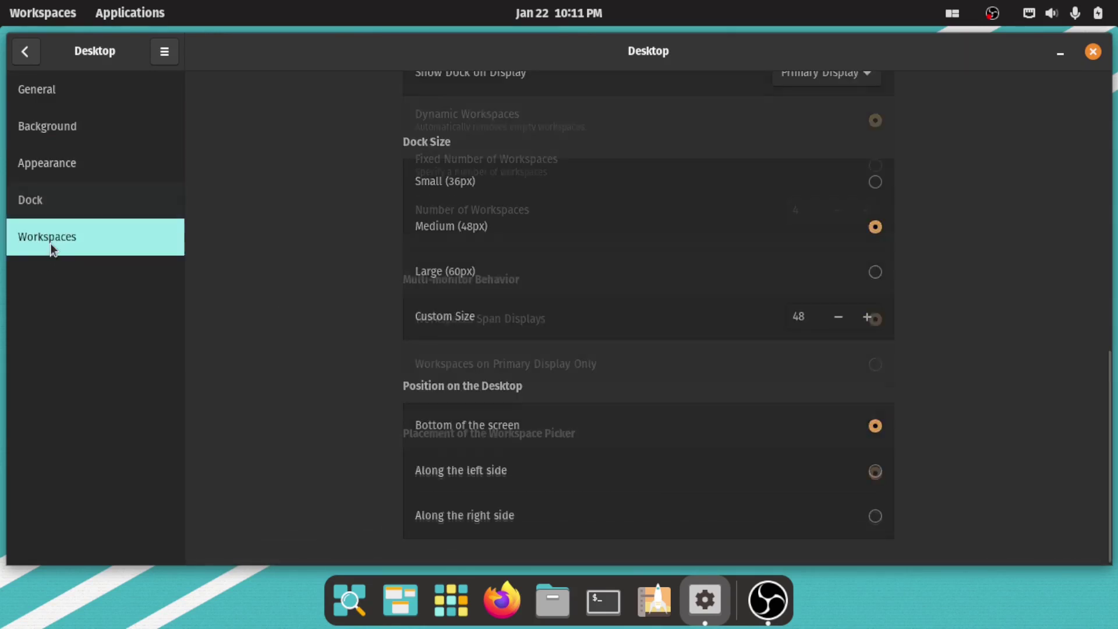
Step: Return to the main settings list and review the hardware and operating system details on the About page
click(33, 55)
click(33, 61)
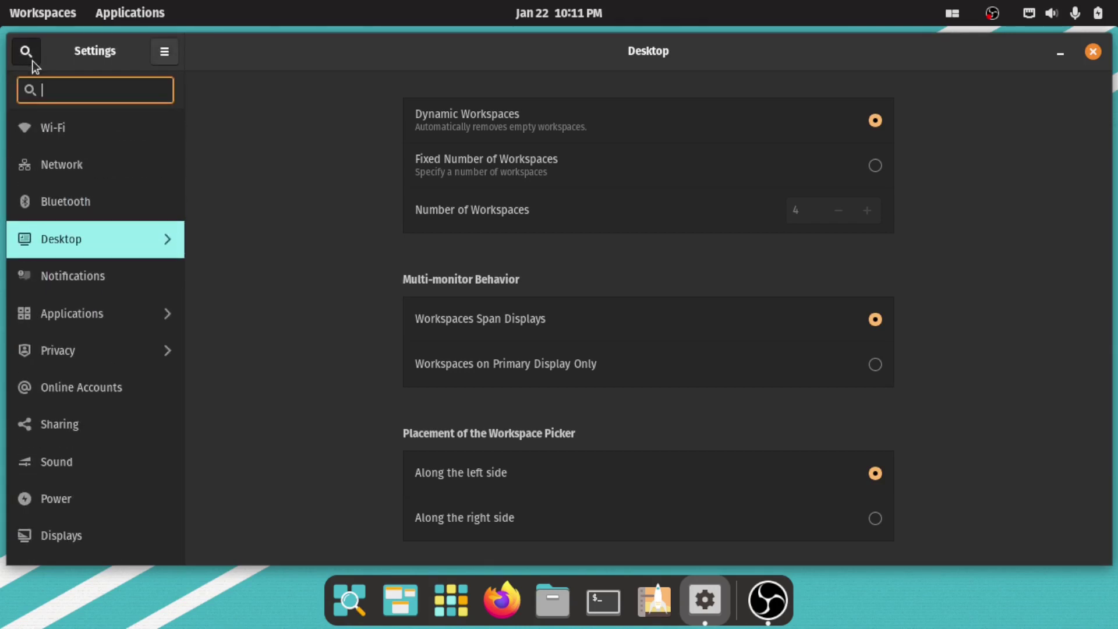
click(33, 61)
scroll(85, 196, down, 6)
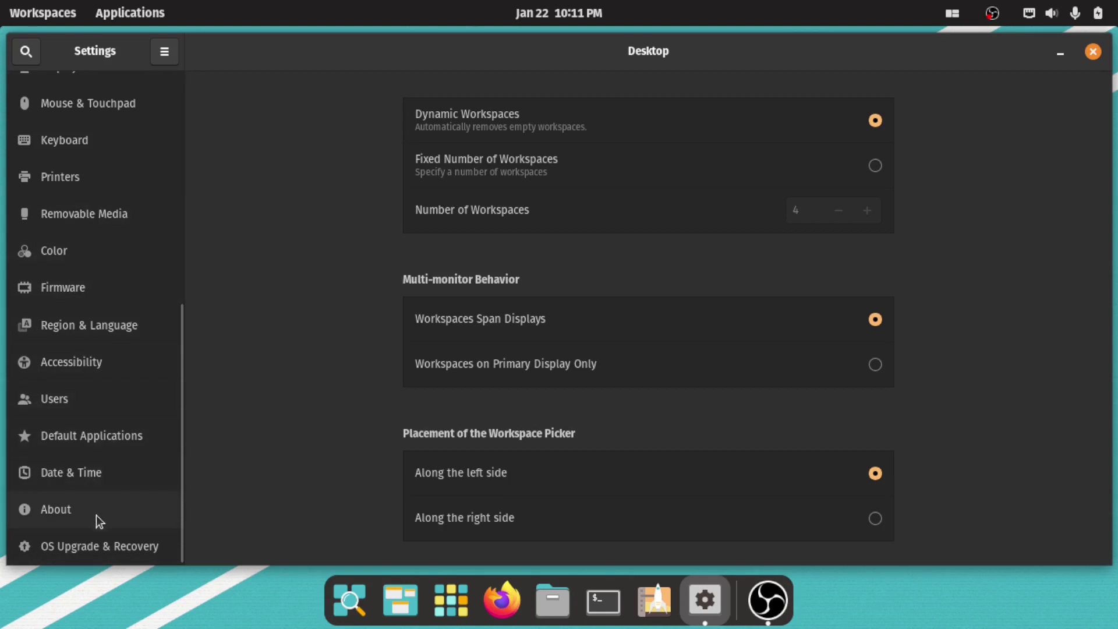
click(72, 509)
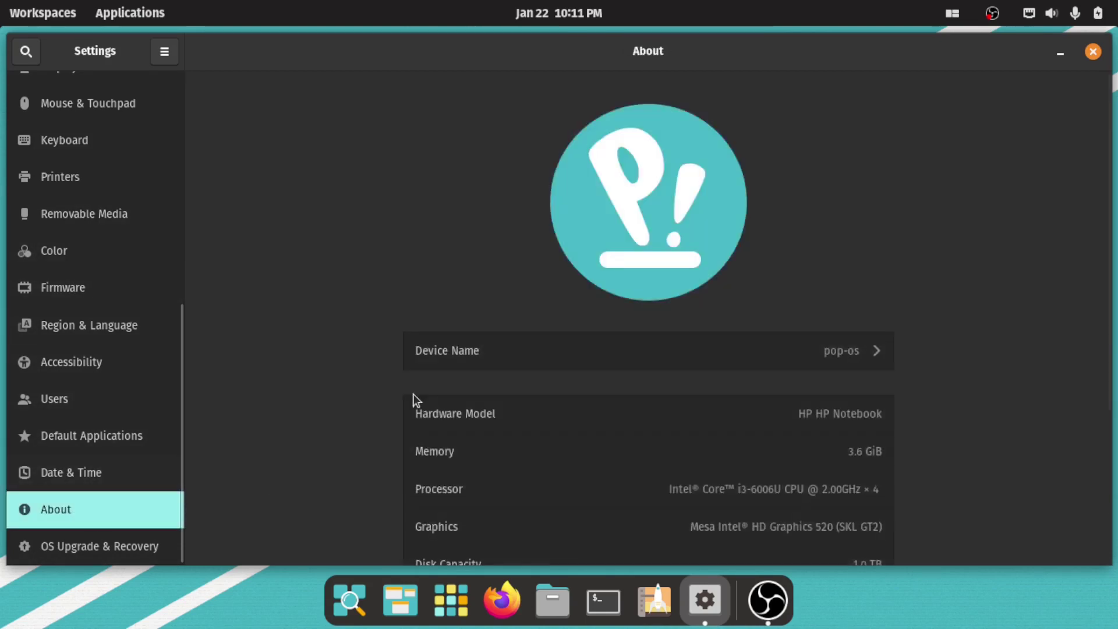
scroll(402, 361, down, 5)
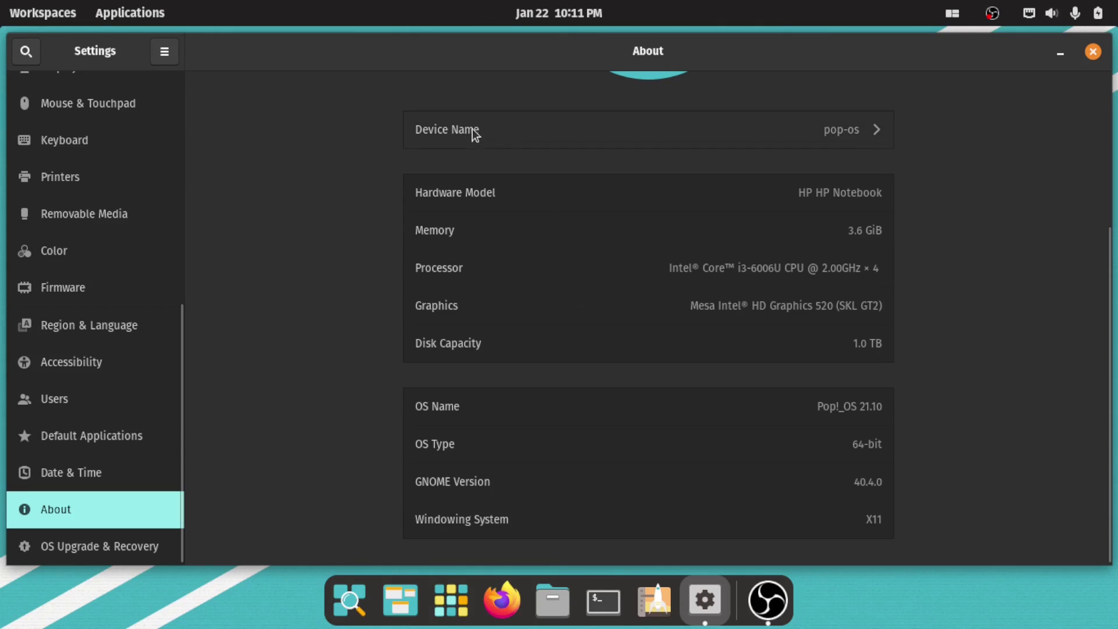
Step: Inspect the device renaming dialog, cancel it, and look over the system details on the About page again
click(769, 134)
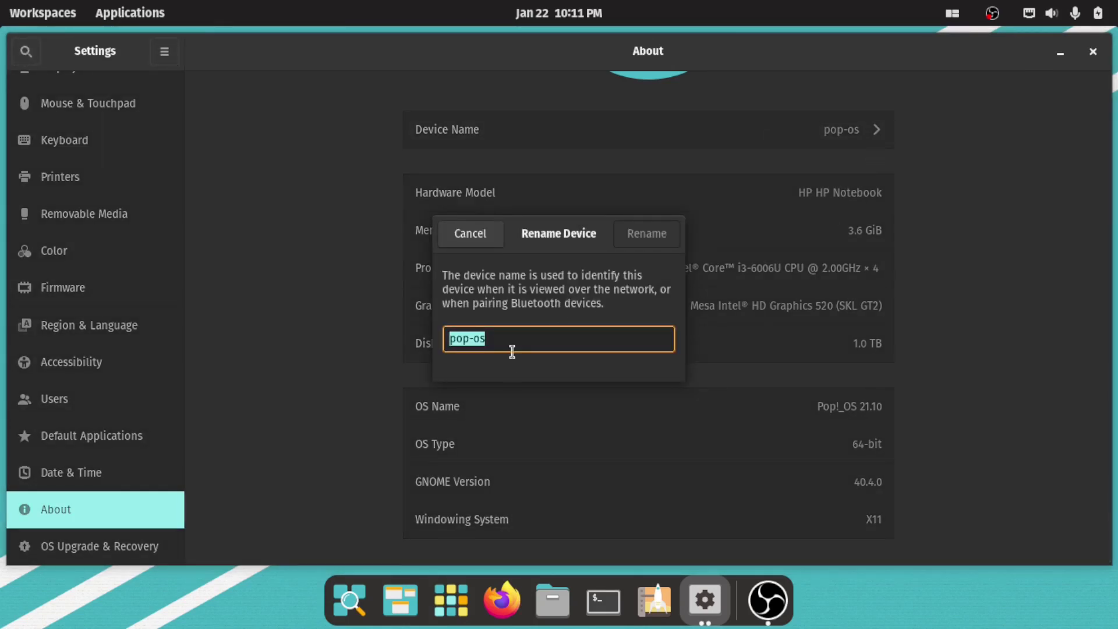
click(463, 239)
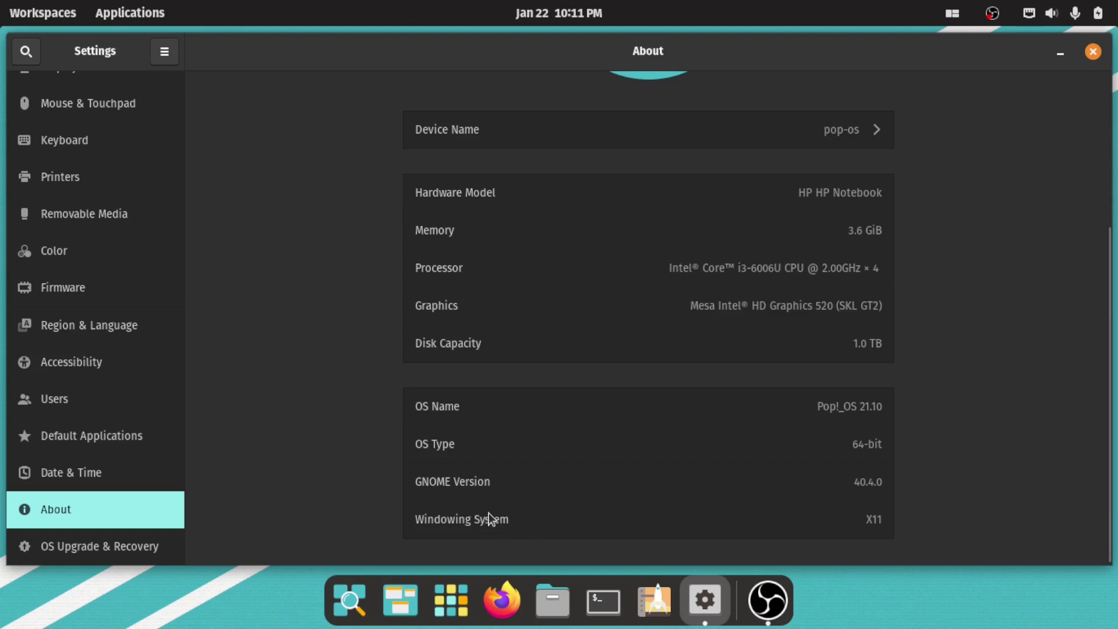
scroll(617, 519, up, 2)
scroll(830, 533, down, 2)
scroll(928, 306, up, 4)
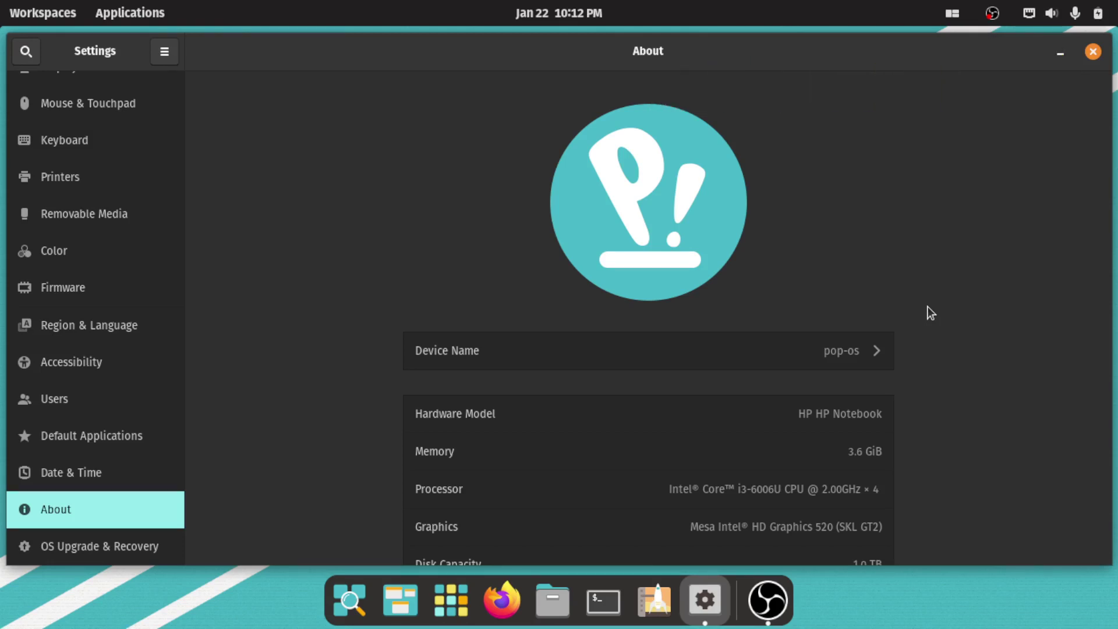
scroll(1002, 302, down, 4)
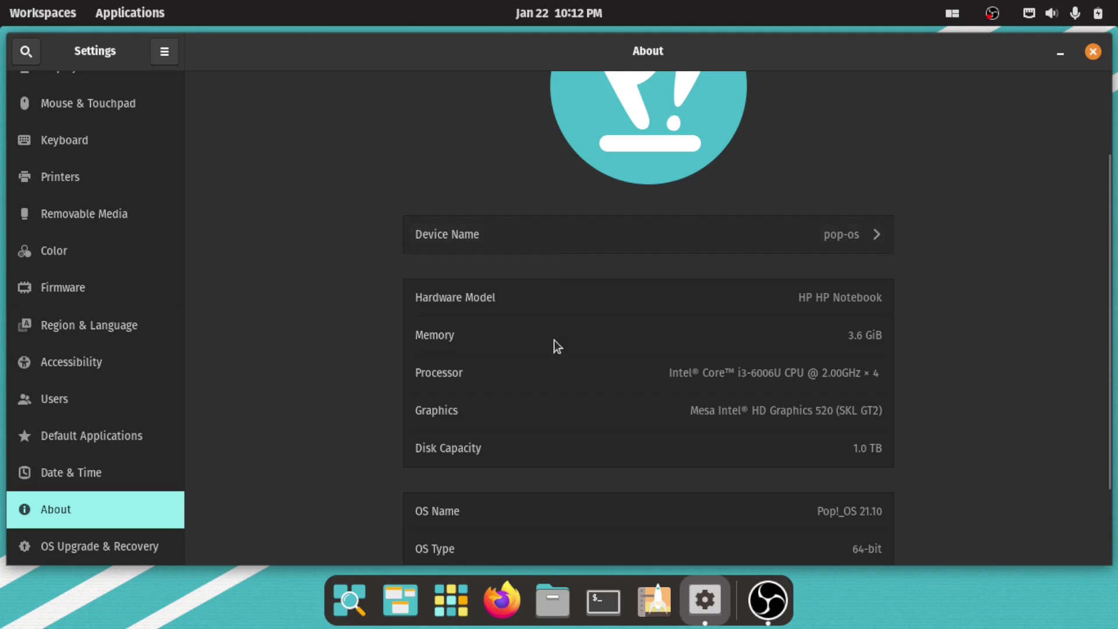